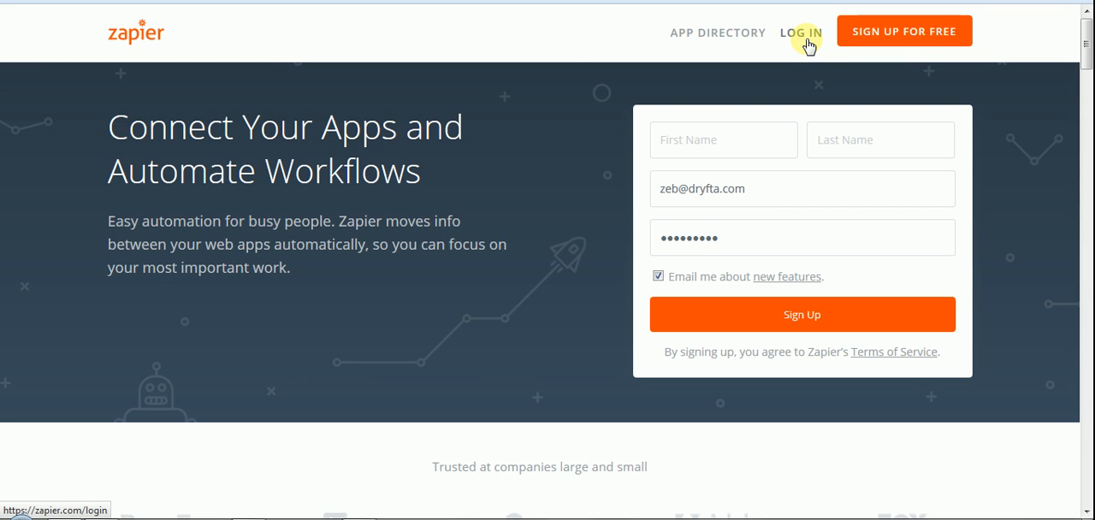
Step: Log in to Zapier using the saved account e-mail from the autocomplete list
left_click(809, 46)
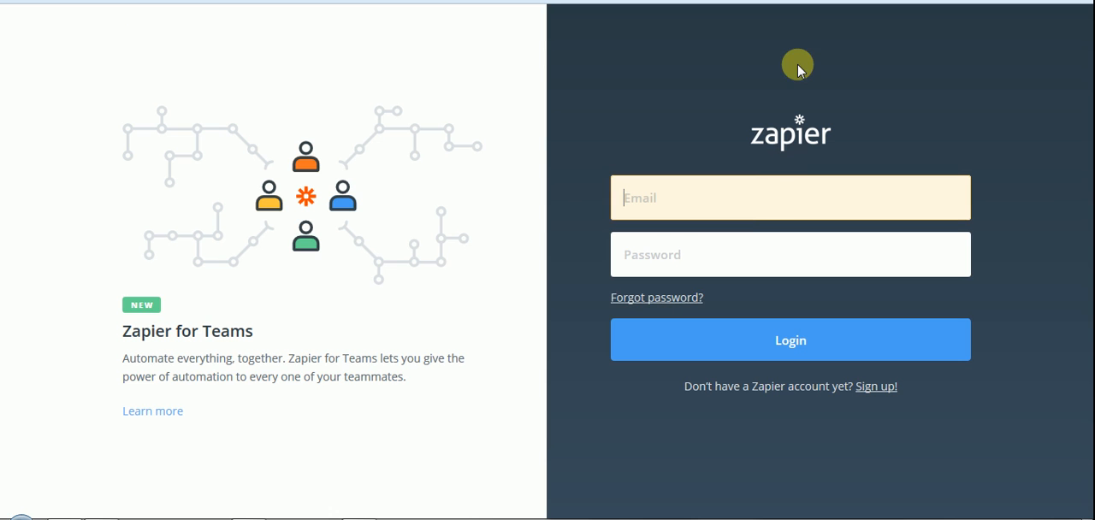
left_click(750, 208)
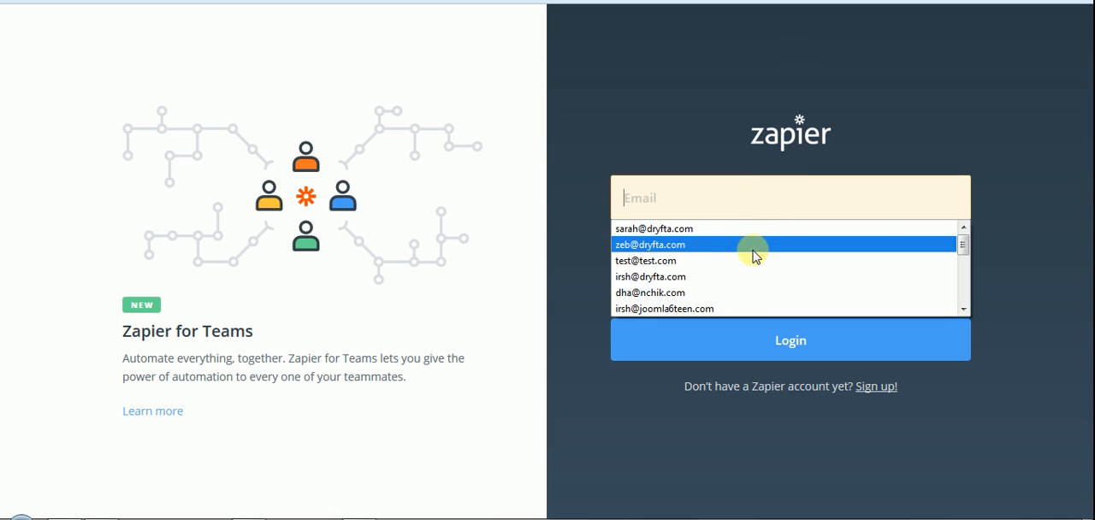
left_click(756, 246)
left_click(807, 338)
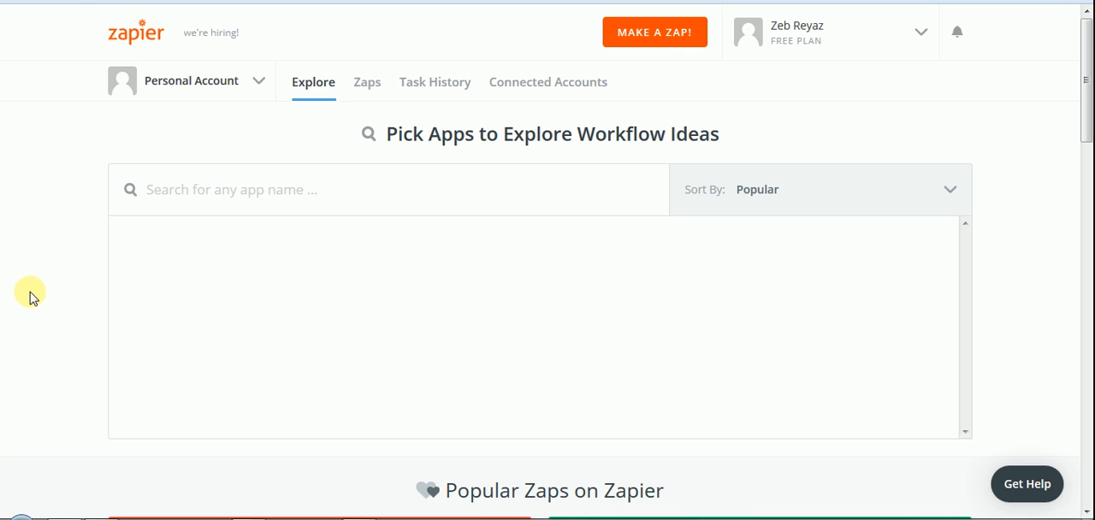
Step: Start a new Zap and choose Dryfta as the trigger app
left_click(668, 40)
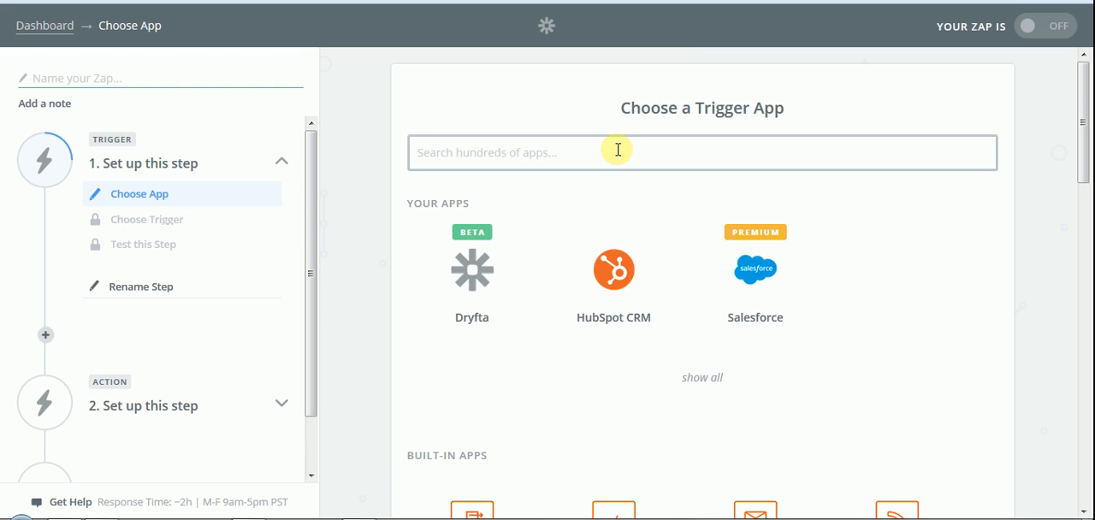
type("dryfta")
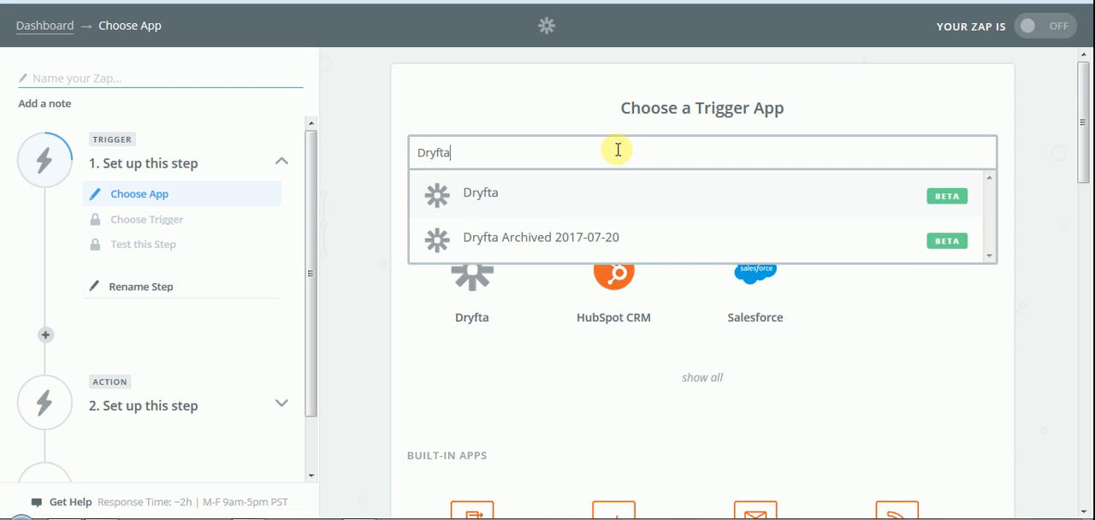
left_click(559, 195)
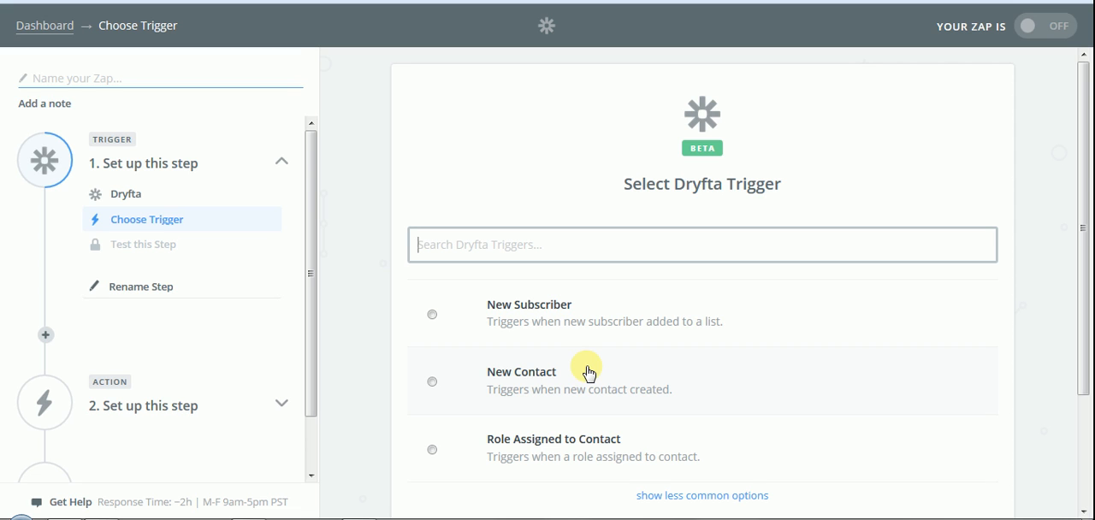
Step: Choose New Contact as the Dryfta trigger and continue
left_click(589, 373)
left_click(914, 427)
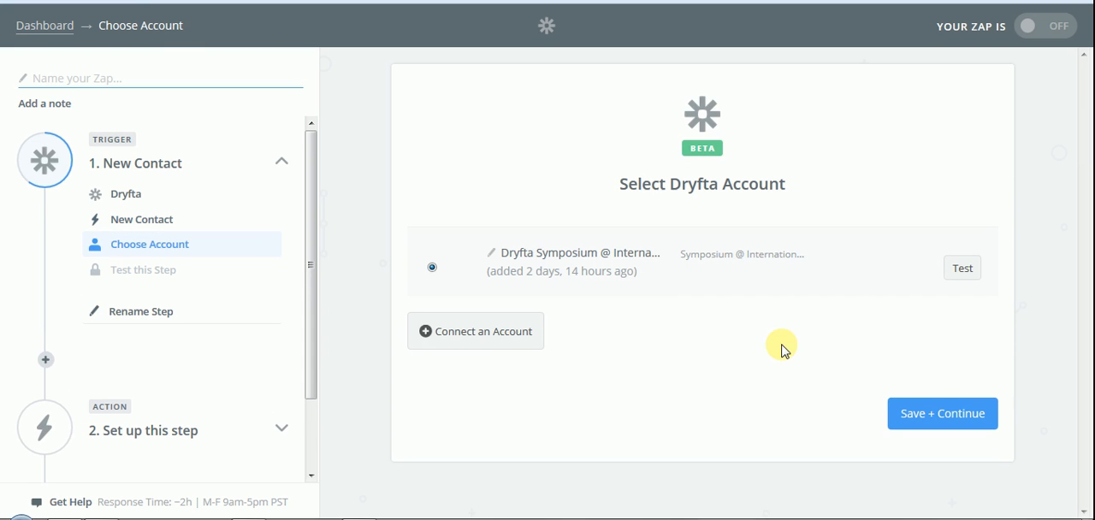
Step: Start connecting a new Dryfta account and look up the Symposium API key on the Dryfta admin API page
left_click(490, 333)
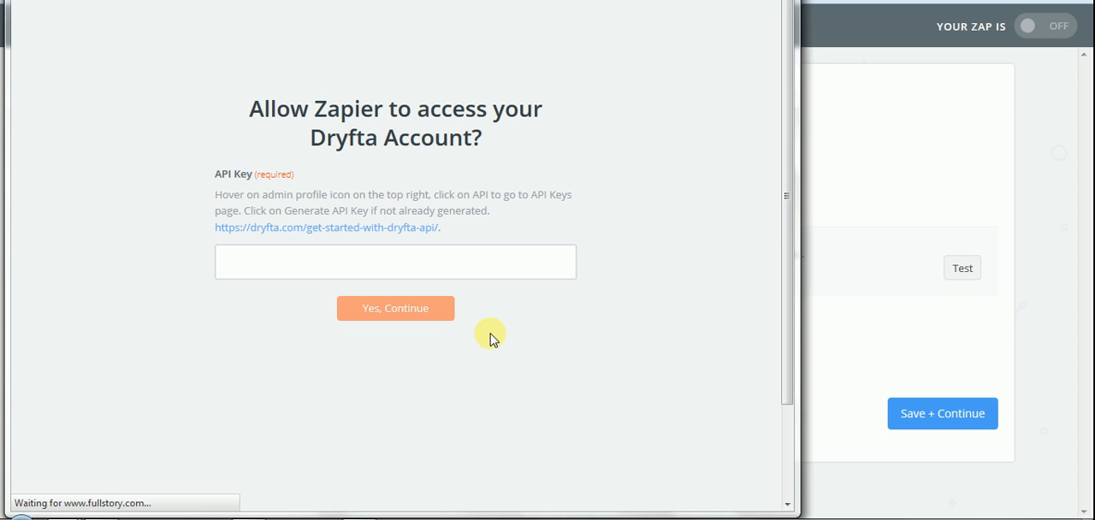
left_click(387, 272)
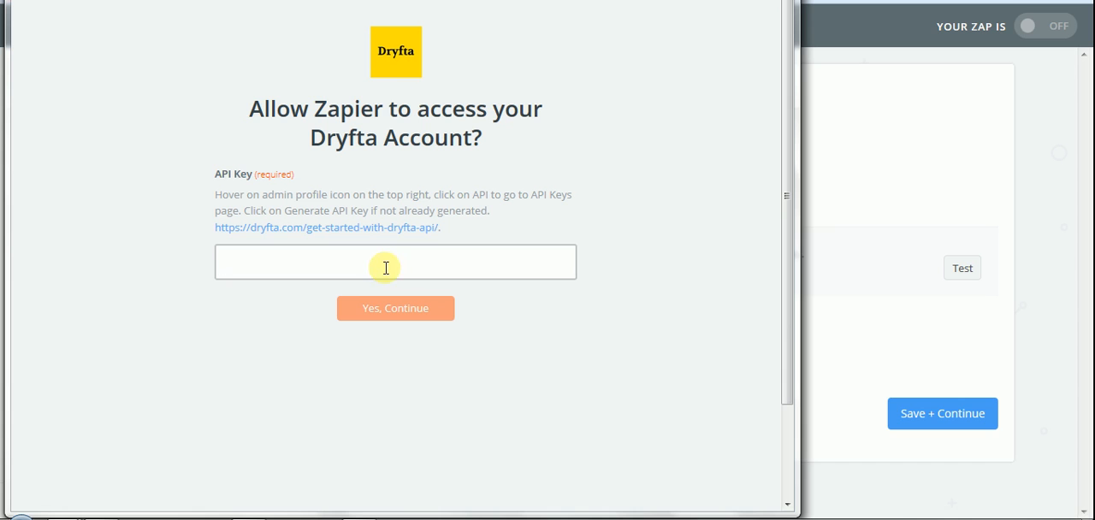
left_click(111, 519)
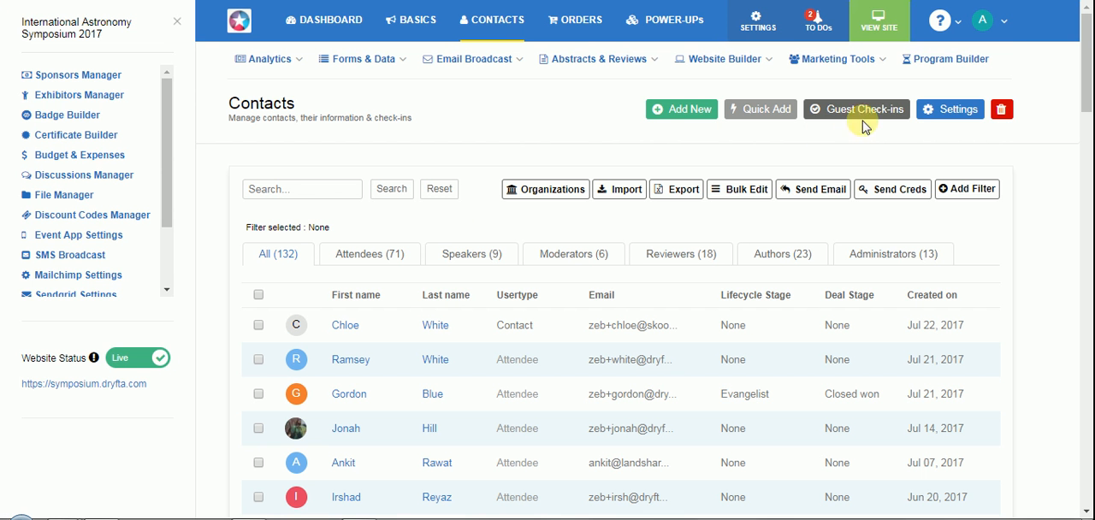
left_click(986, 20)
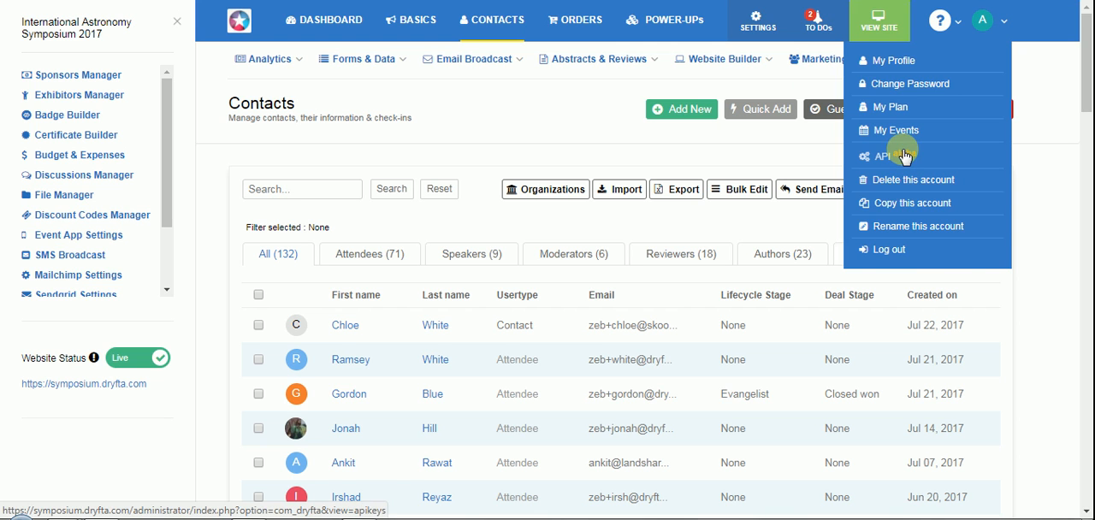
left_click(738, 138)
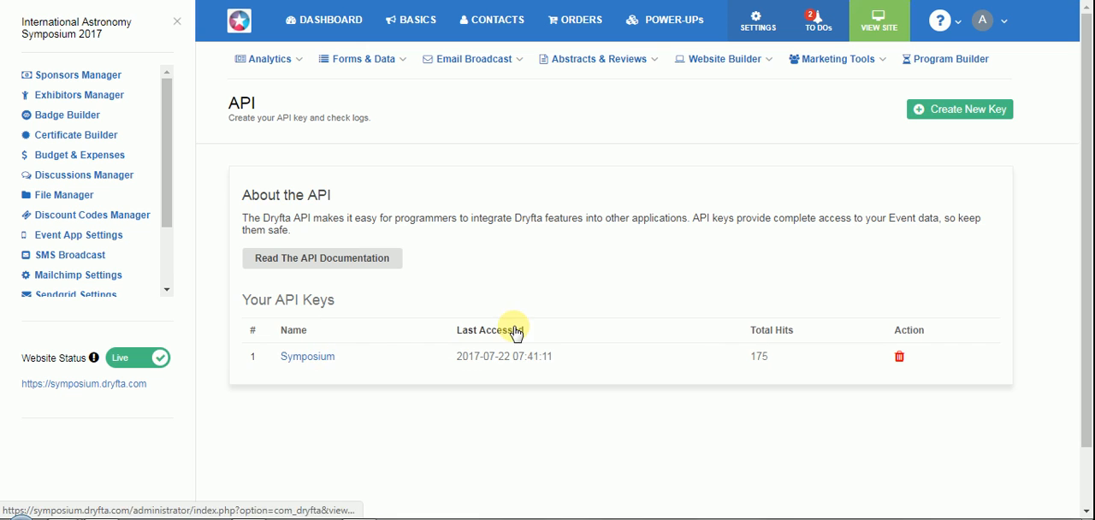
left_click(307, 363)
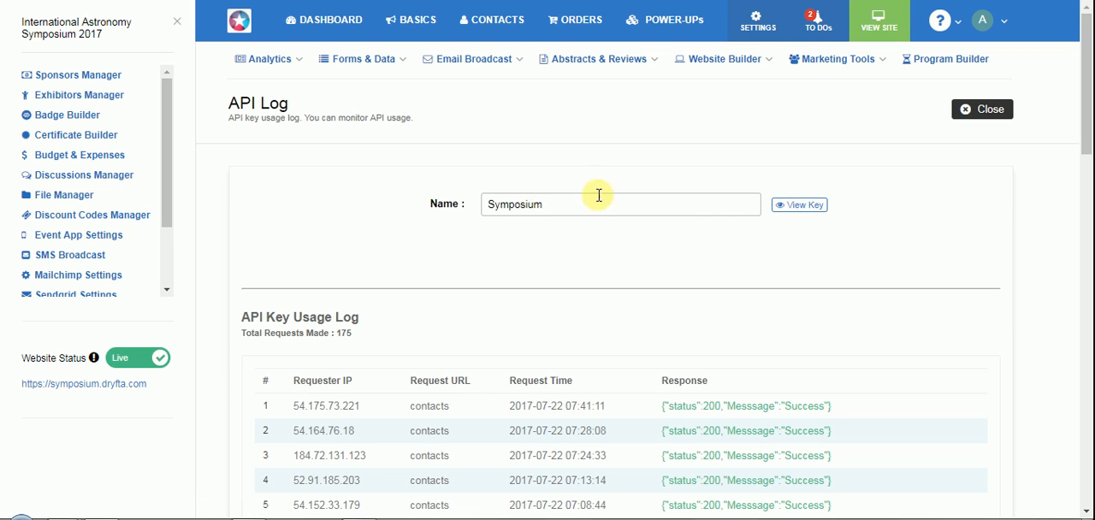
Step: Return to the Zap editor, test the existing Dryfta Symposium account and save to continue
mouse_move(76, 513)
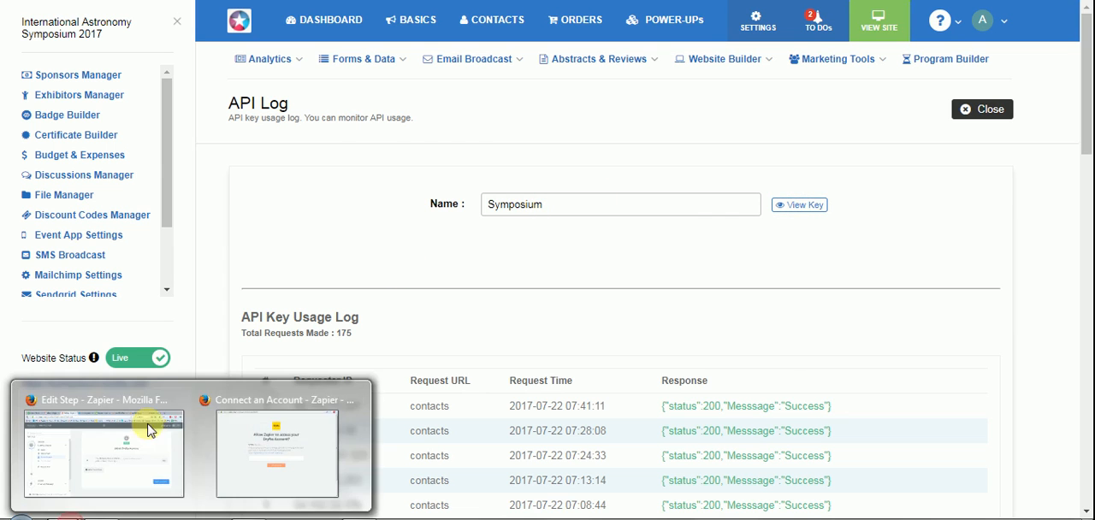
left_click(235, 440)
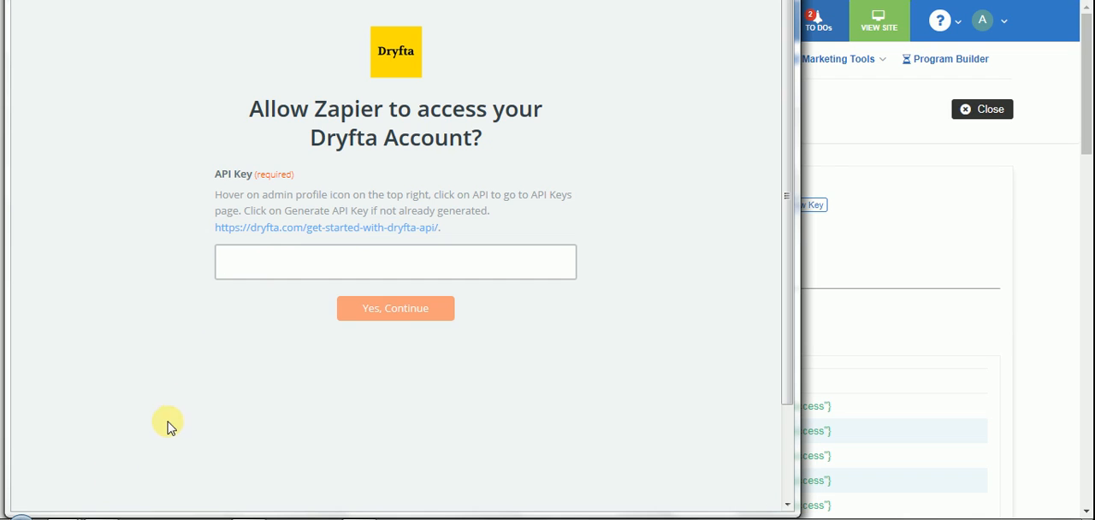
mouse_move(72, 516)
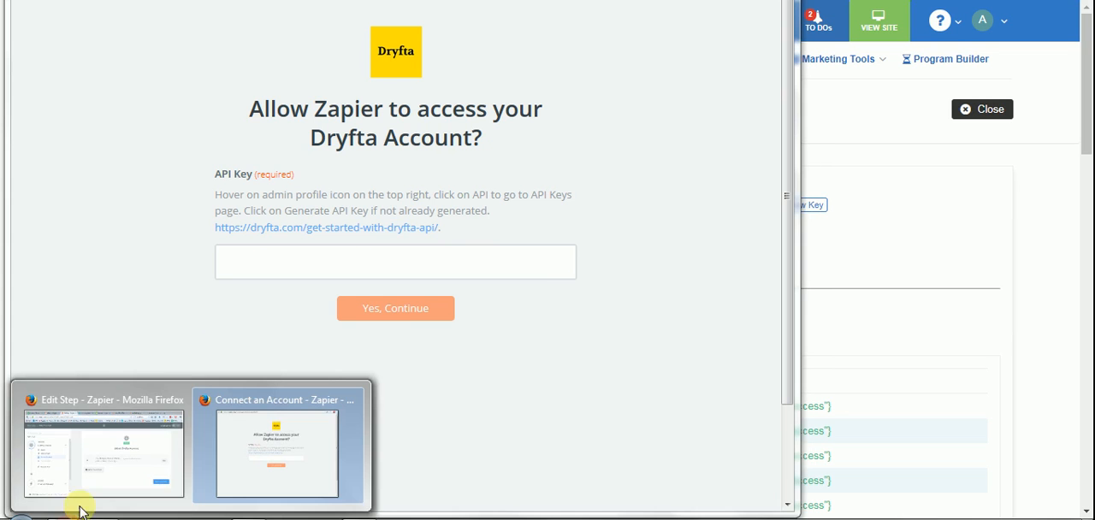
left_click(98, 489)
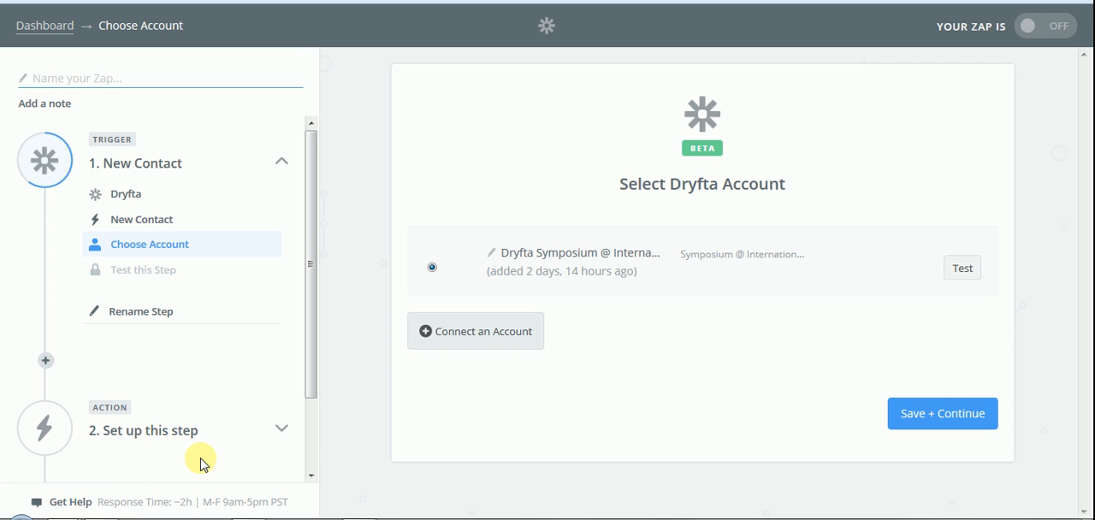
left_click(964, 270)
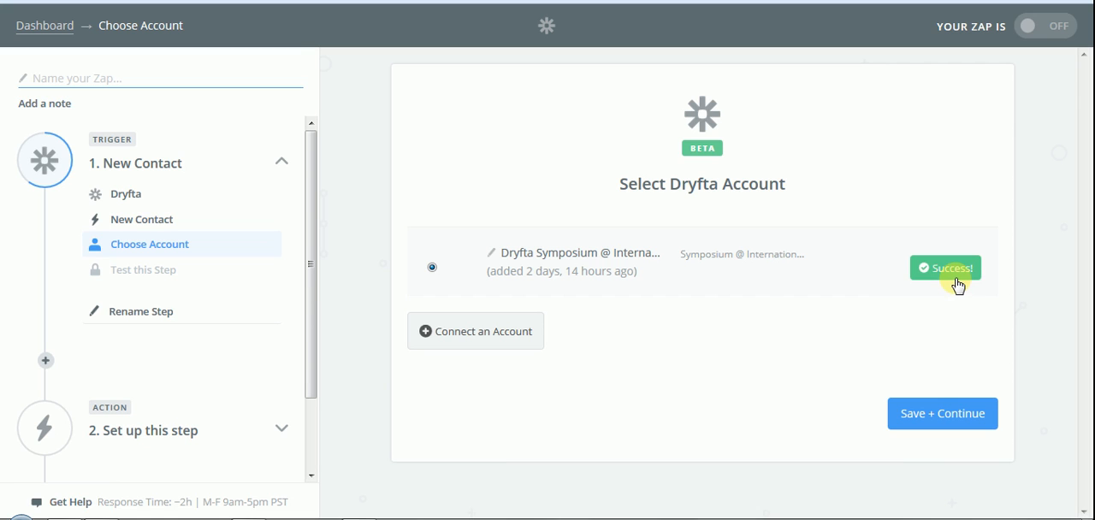
left_click(942, 423)
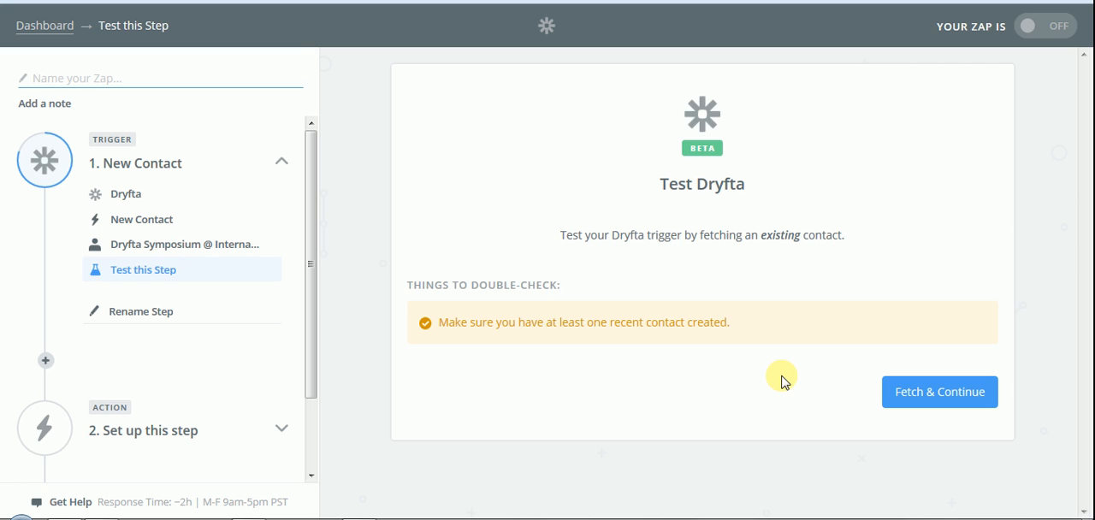
Step: Fetch a sample Dryfta contact, review its fields, and continue to the action step
left_click(907, 403)
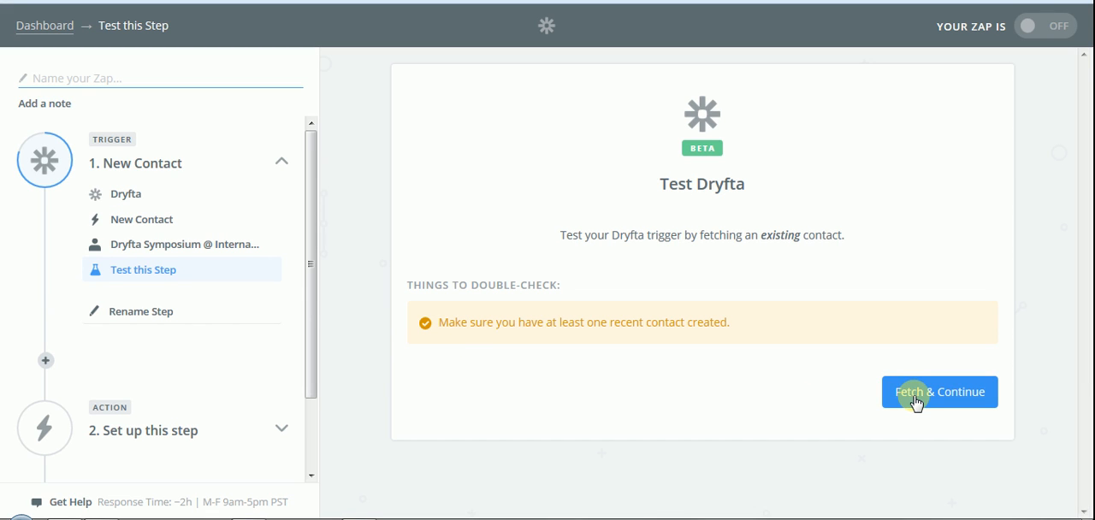
left_click(914, 398)
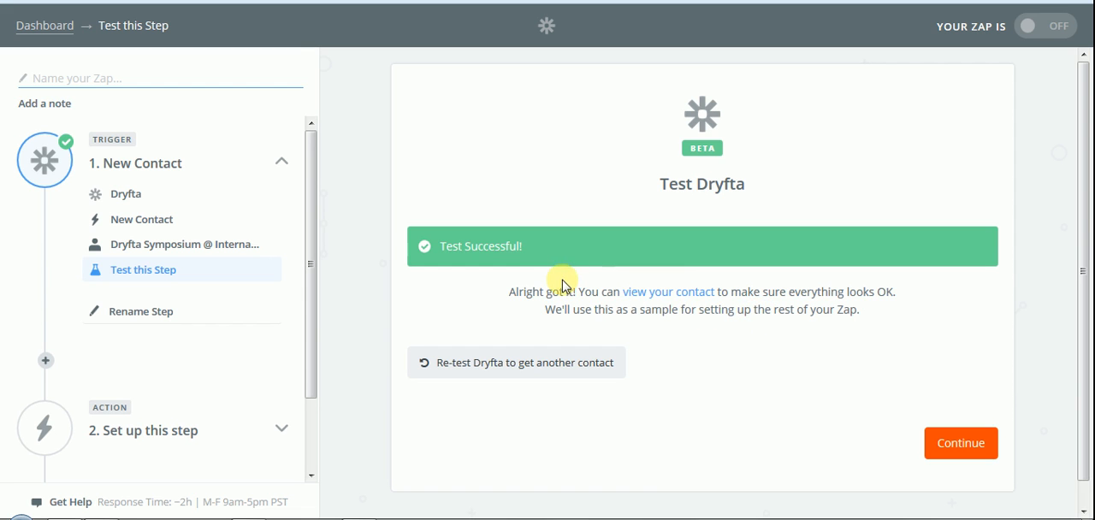
left_click(672, 293)
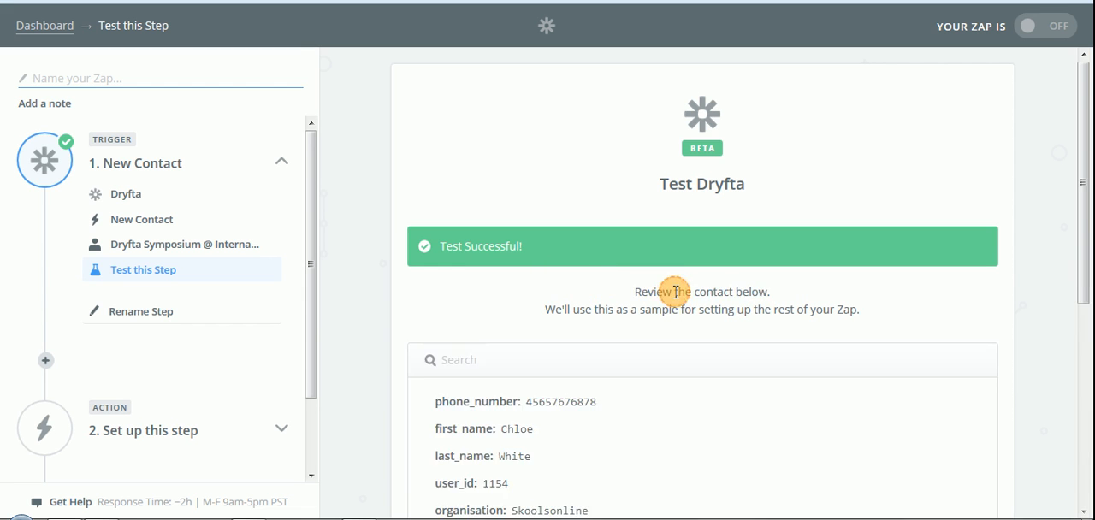
scroll(599, 299, "down", 2)
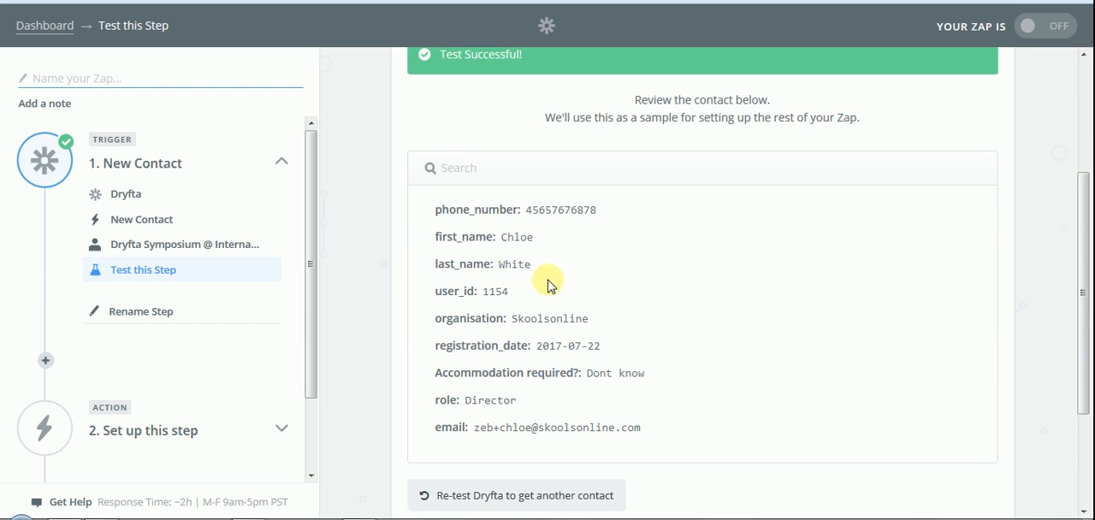
scroll(531, 279, "down", 2)
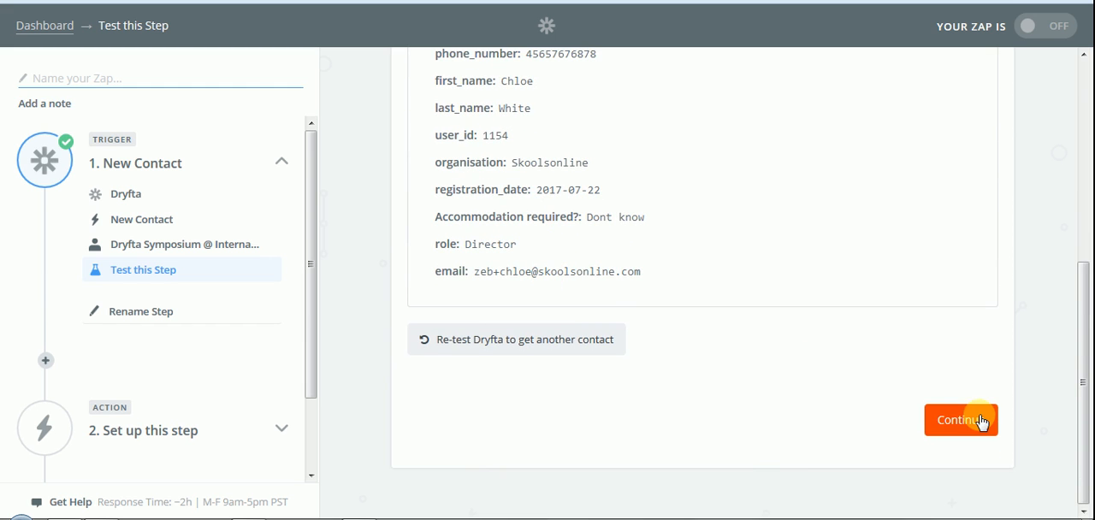
left_click(980, 422)
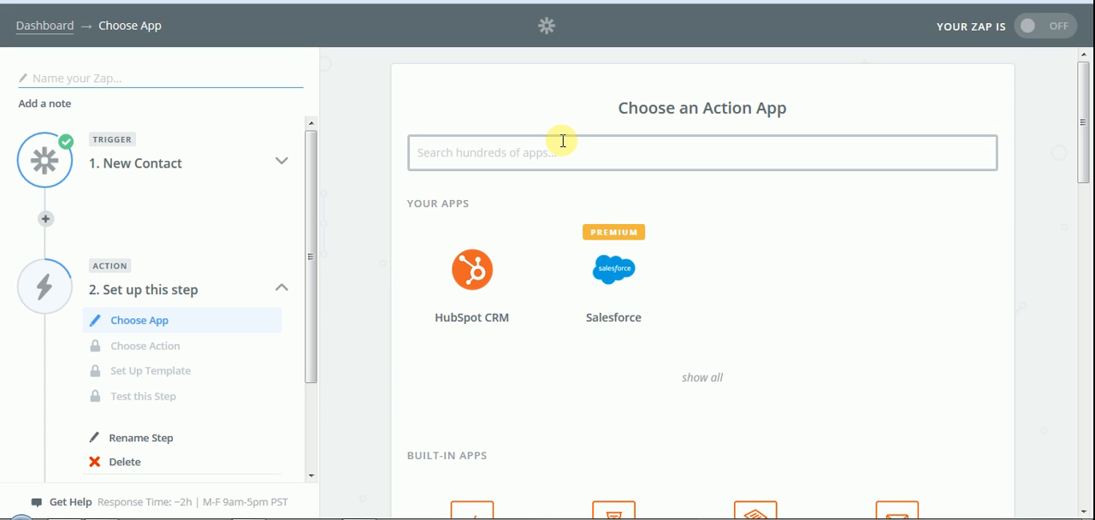
Step: Choose Salesforce as the action app with the Create Contact action and continue
type("sales")
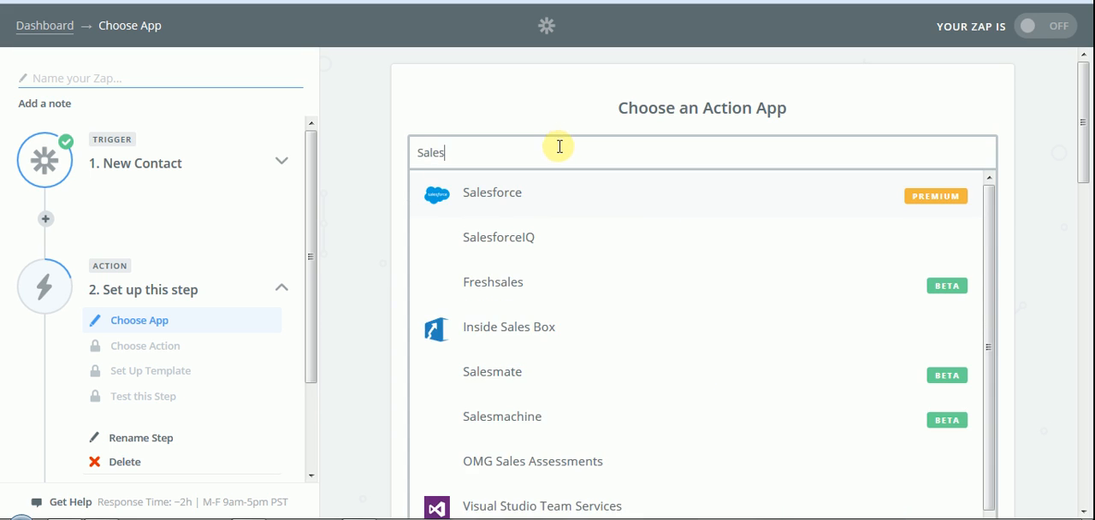
left_click(539, 195)
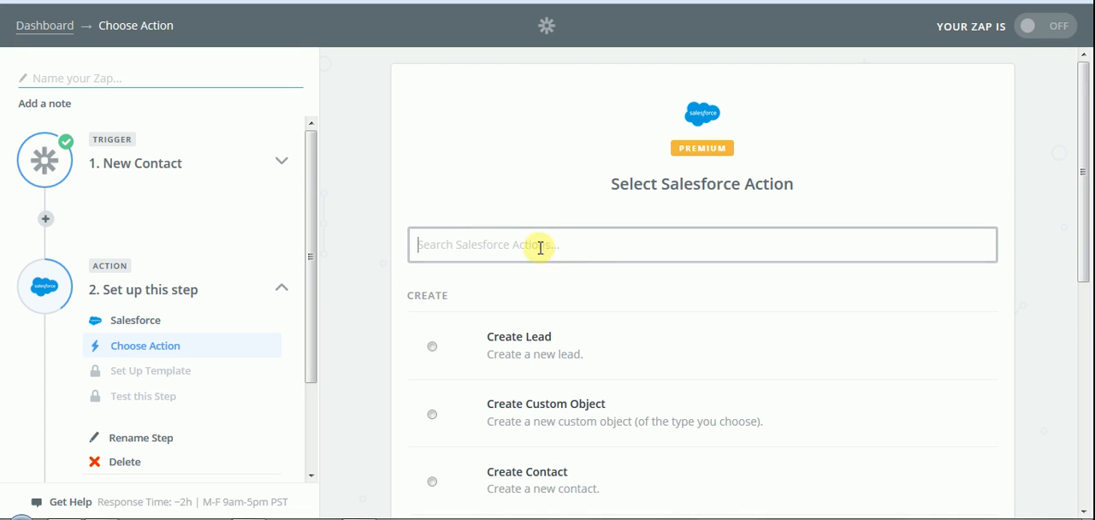
scroll(543, 239, "down", 1)
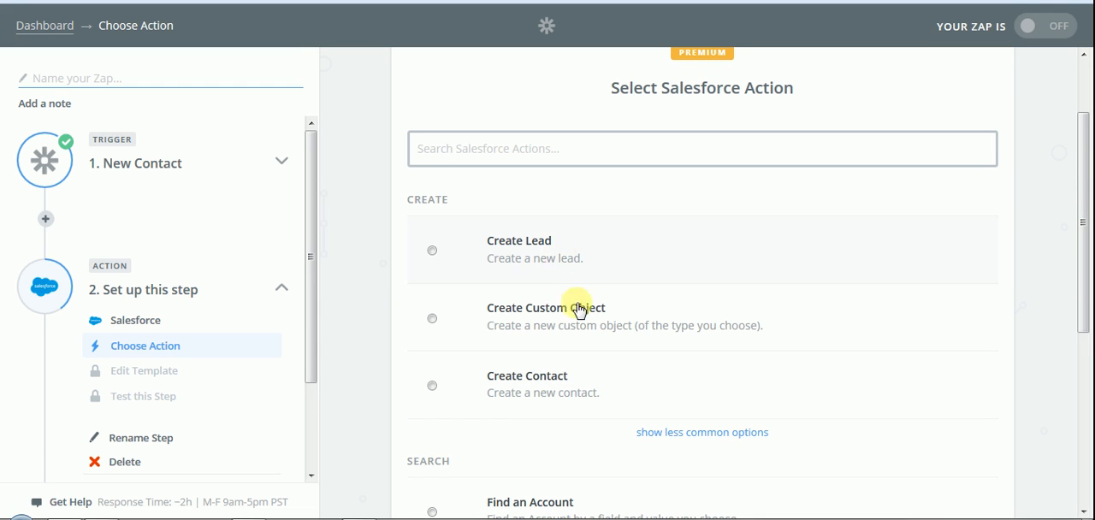
left_click(577, 387)
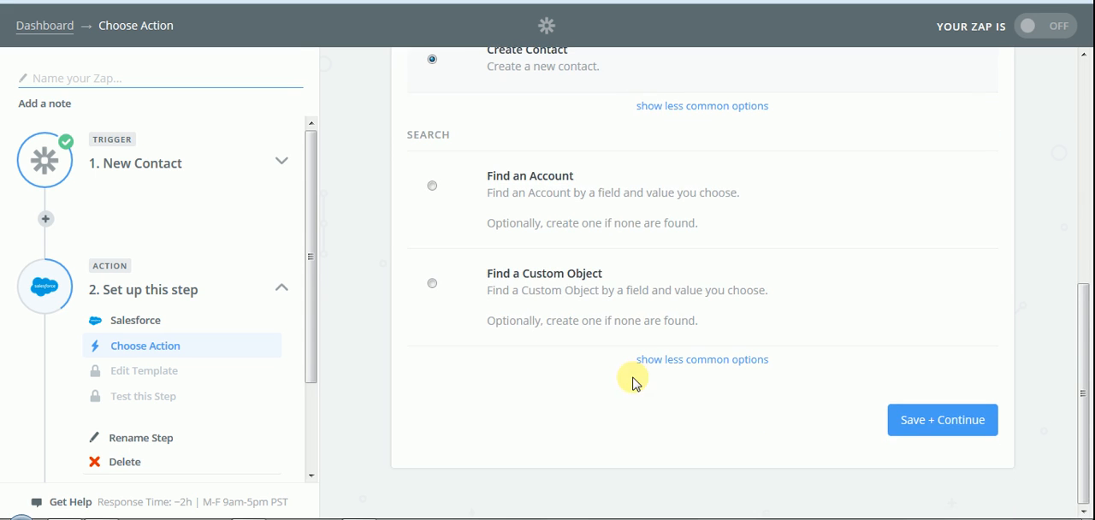
left_click(932, 427)
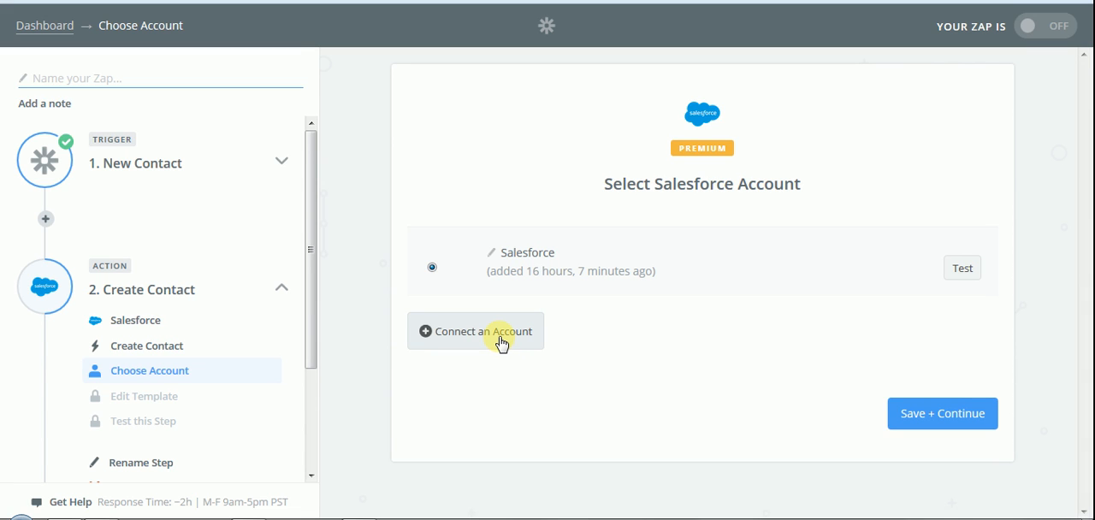
Step: Connect an additional Salesforce account to Zapier
left_click(500, 340)
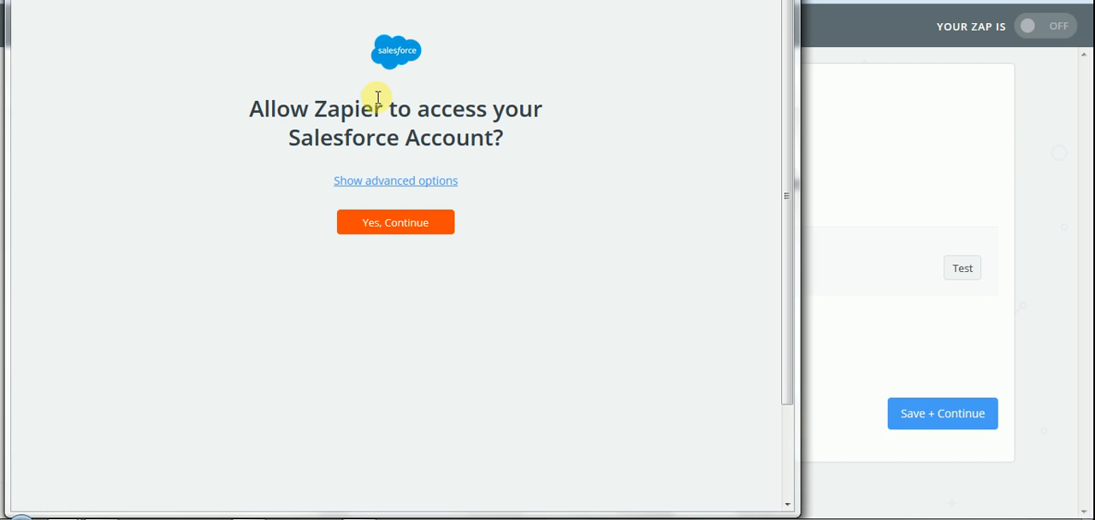
left_click(389, 229)
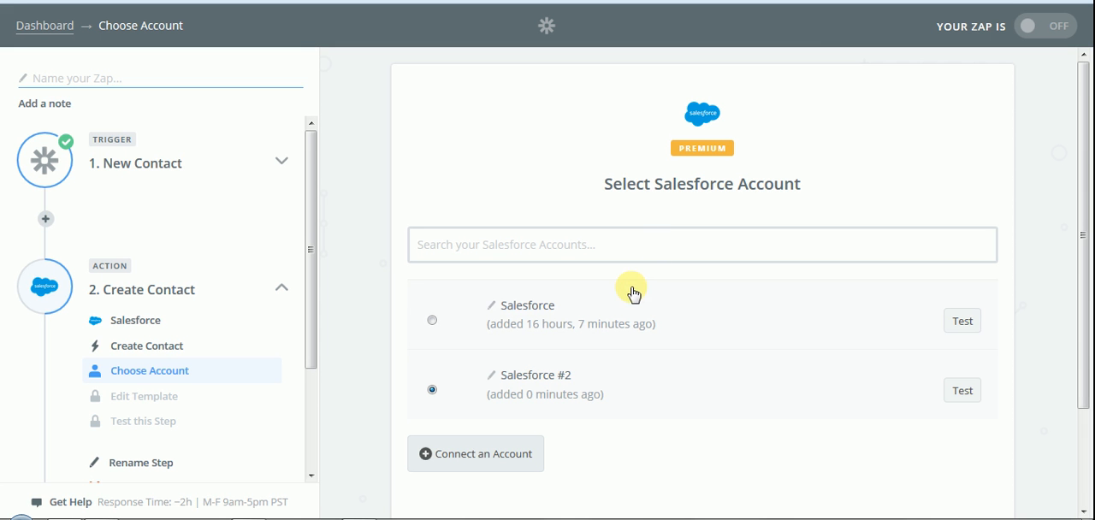
Step: Test and select the original Salesforce account, then save and continue
left_click(963, 321)
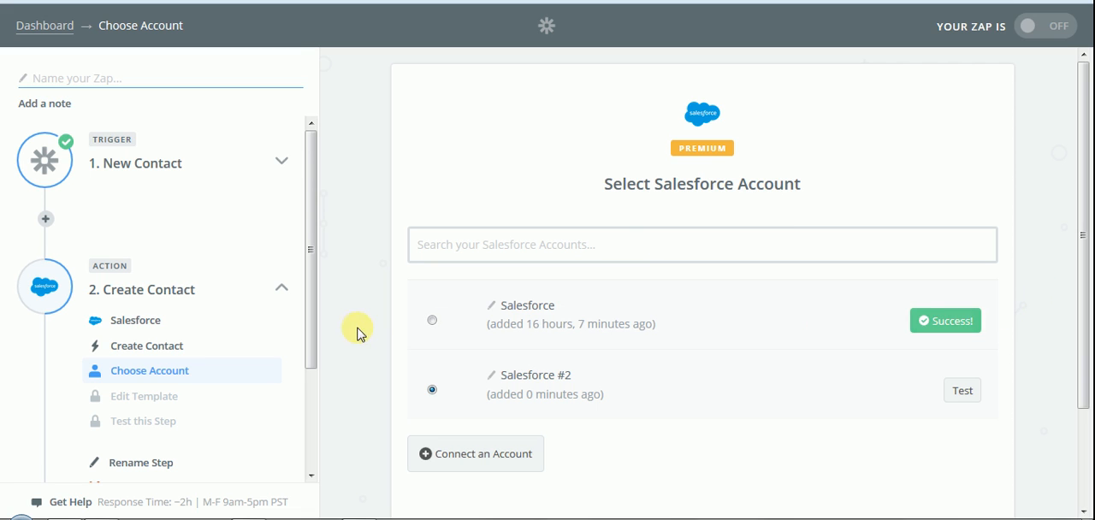
left_click(432, 321)
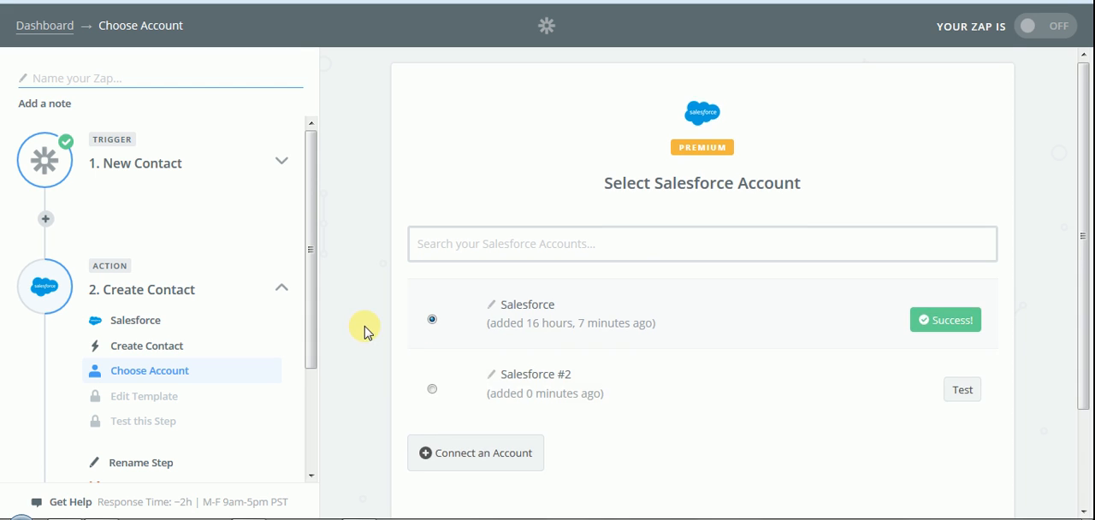
left_click(907, 426)
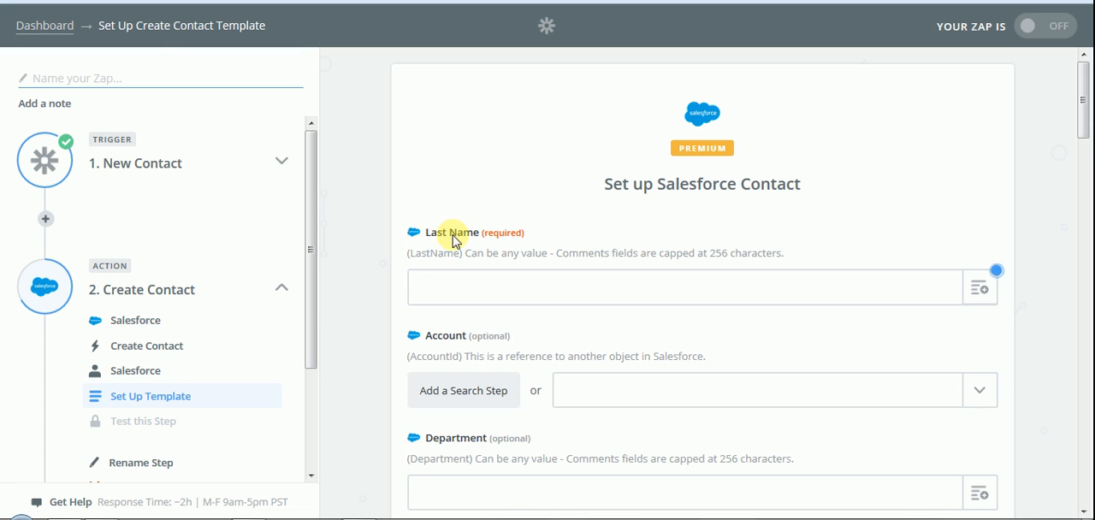
Step: Map the trigger's Last Name and Email values into the Salesforce Last Name and Email fields
left_click(980, 289)
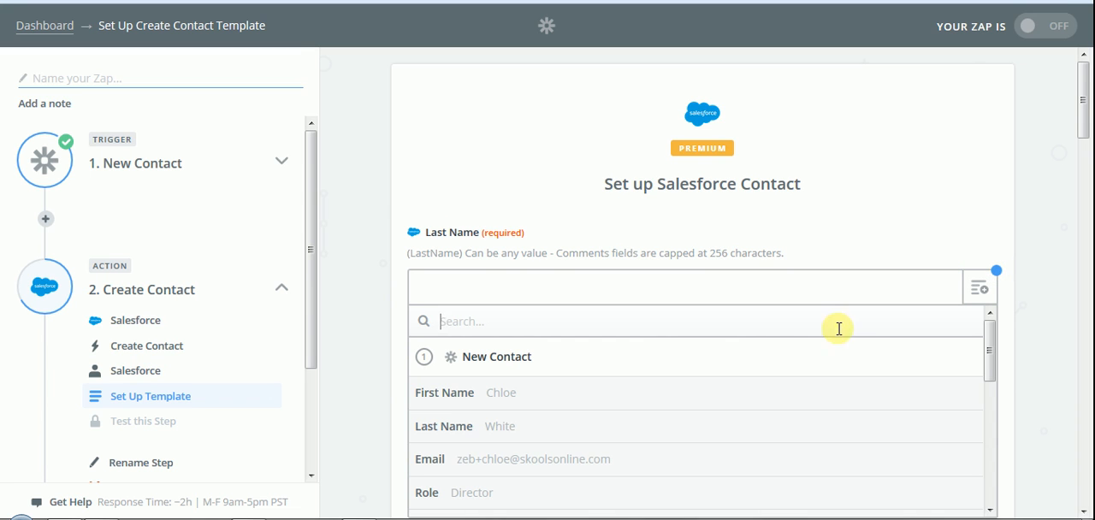
left_click(488, 434)
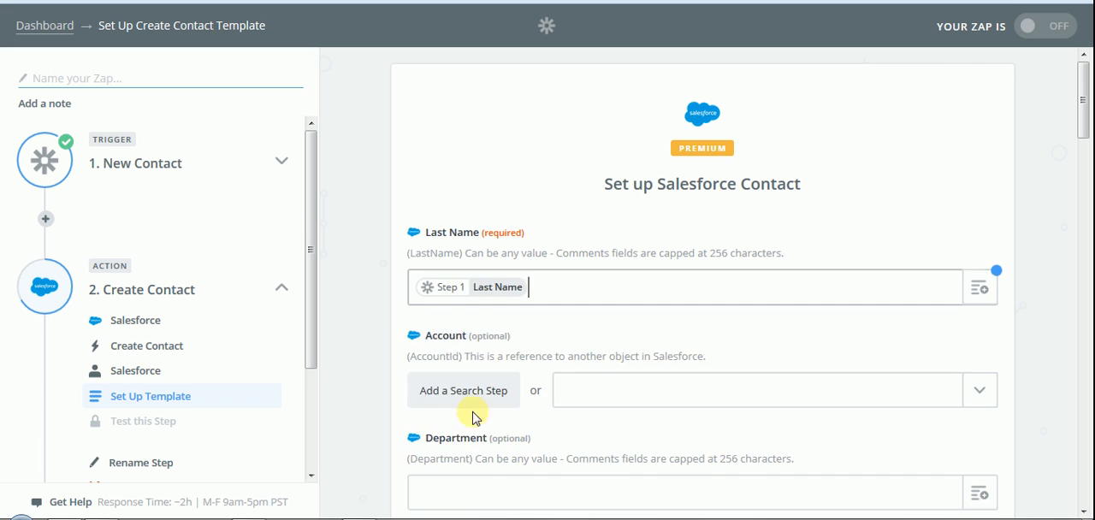
scroll(428, 286, "down", 1)
scroll(382, 292, "down", 3)
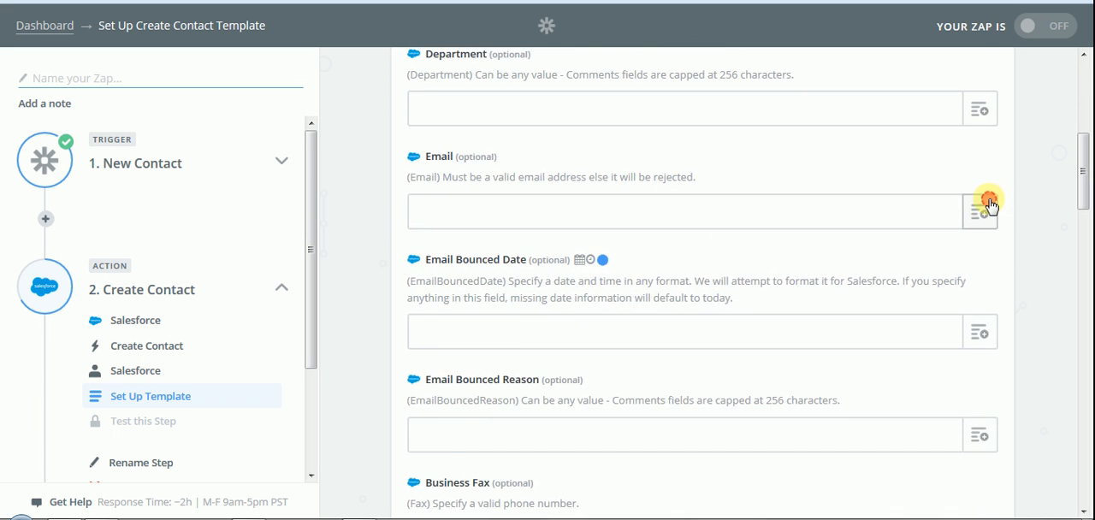
left_click(985, 207)
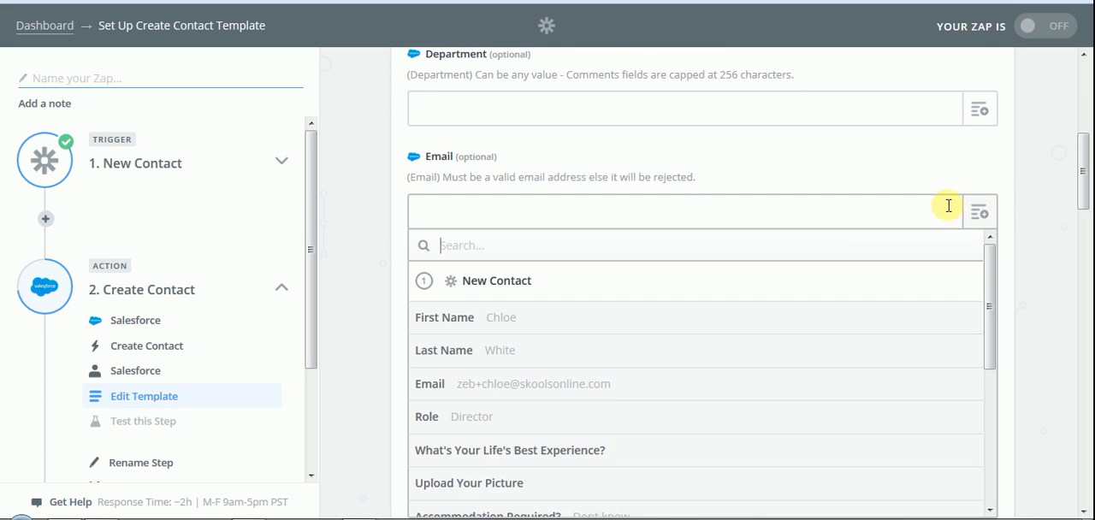
left_click(525, 386)
Step: Map the trigger's First Name into First Name and My Address into the Salesforce Mailing Street field
scroll(391, 274, "down", 2)
scroll(391, 277, "down", 2)
left_click(990, 254)
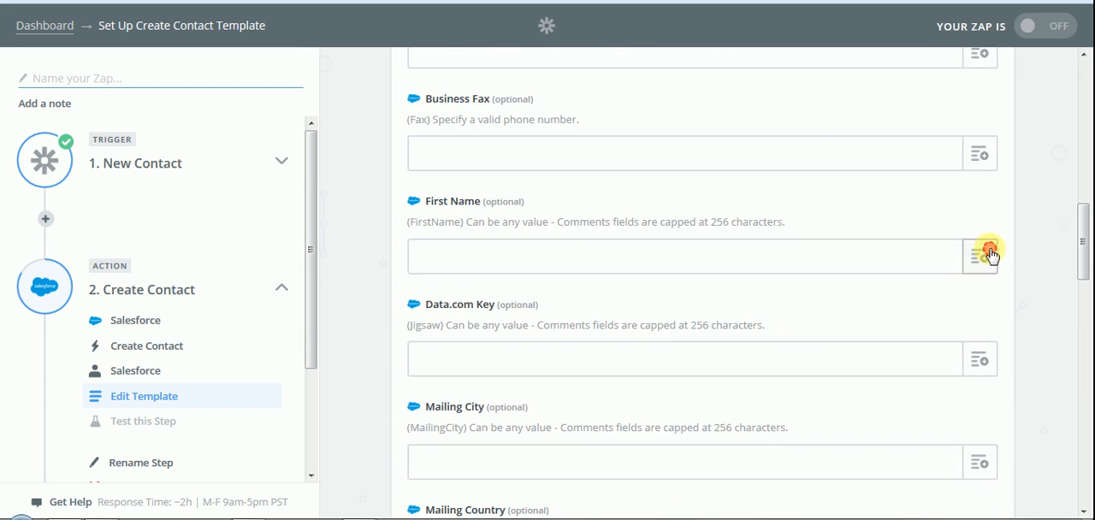
left_click(539, 363)
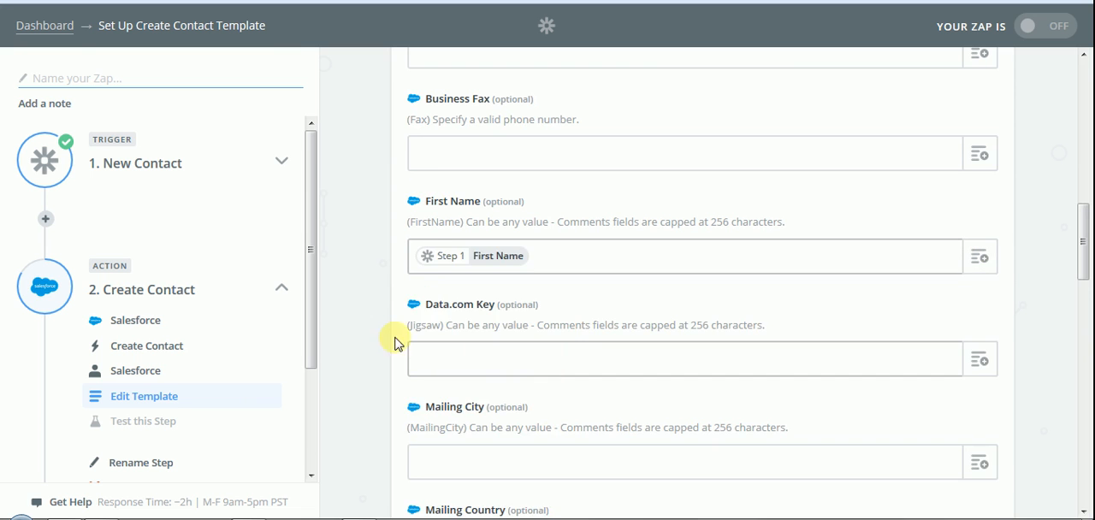
scroll(359, 340, "down", 4)
scroll(359, 340, "down", 2)
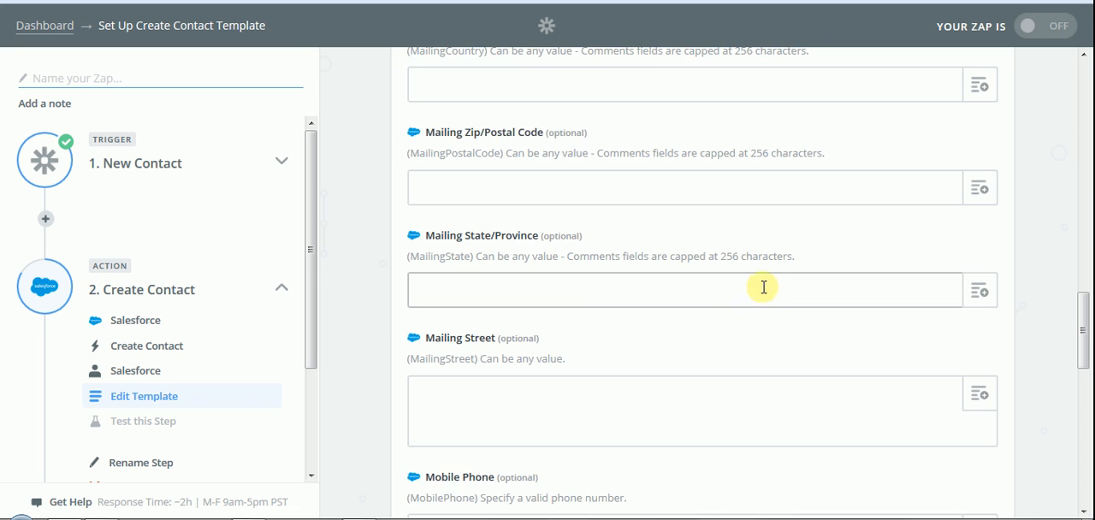
scroll(907, 237, "down", 1)
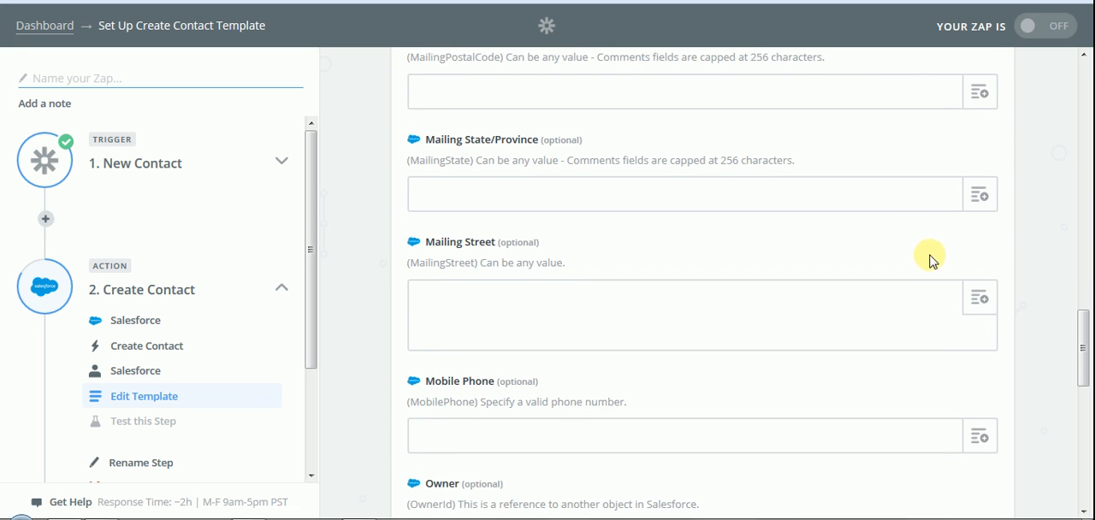
left_click(982, 299)
scroll(643, 392, "down", 2)
scroll(644, 392, "down", 5)
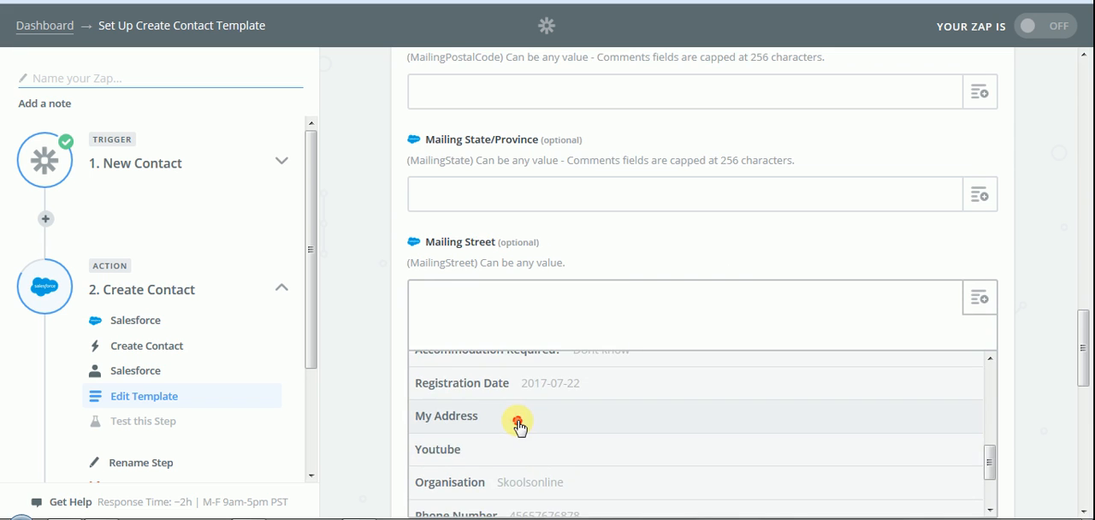
left_click(520, 423)
Step: Map the trigger's Phone Number into the Salesforce Mobile Phone field and continue to the test
scroll(371, 335, "down", 3)
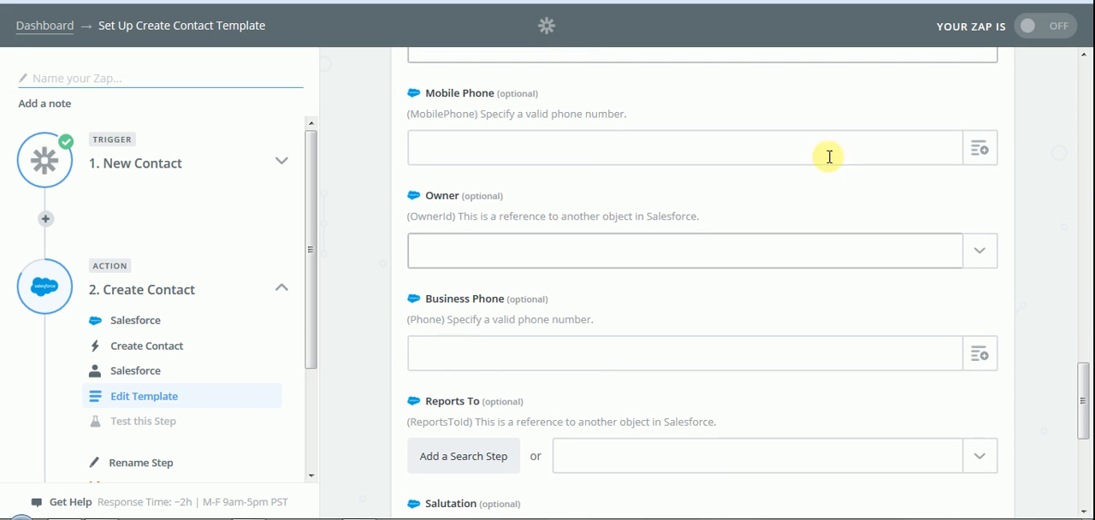
left_click(978, 147)
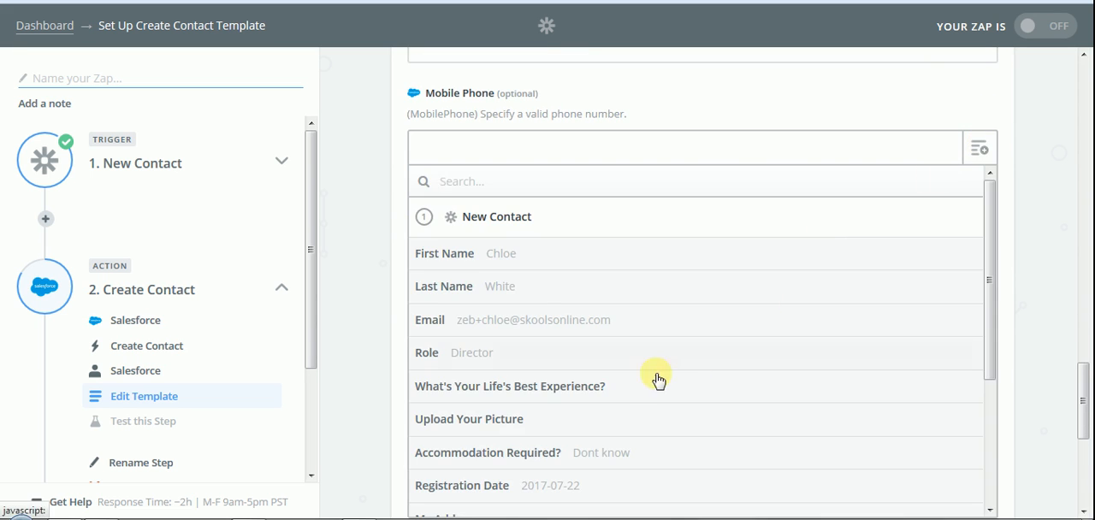
scroll(582, 425, "down", 3)
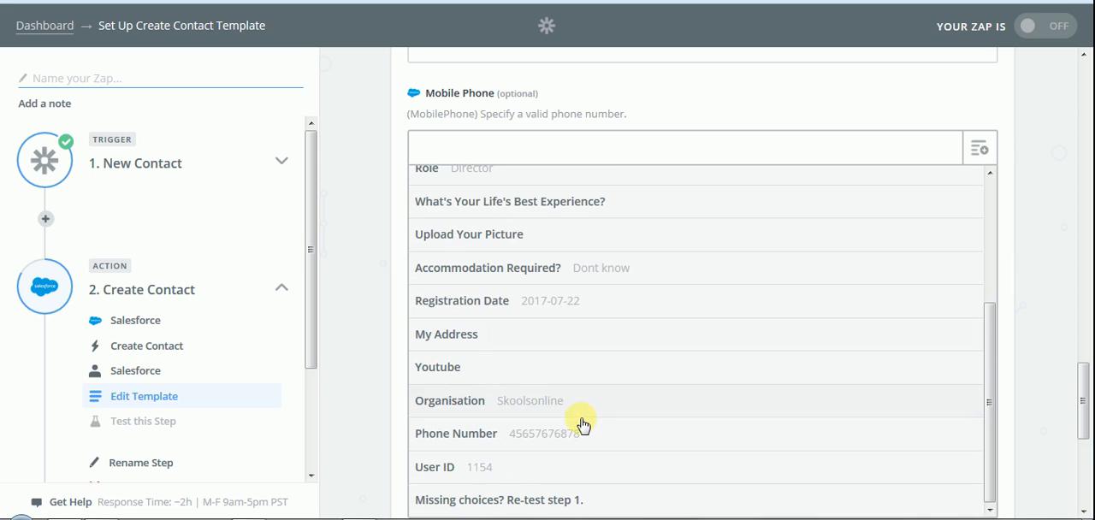
left_click(530, 433)
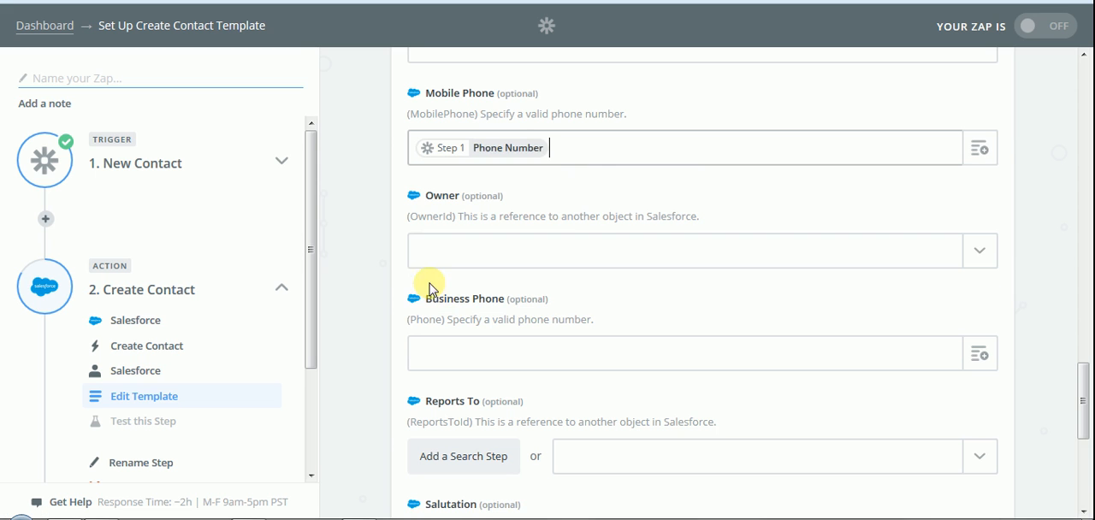
left_click(373, 283)
scroll(373, 282, "down", 5)
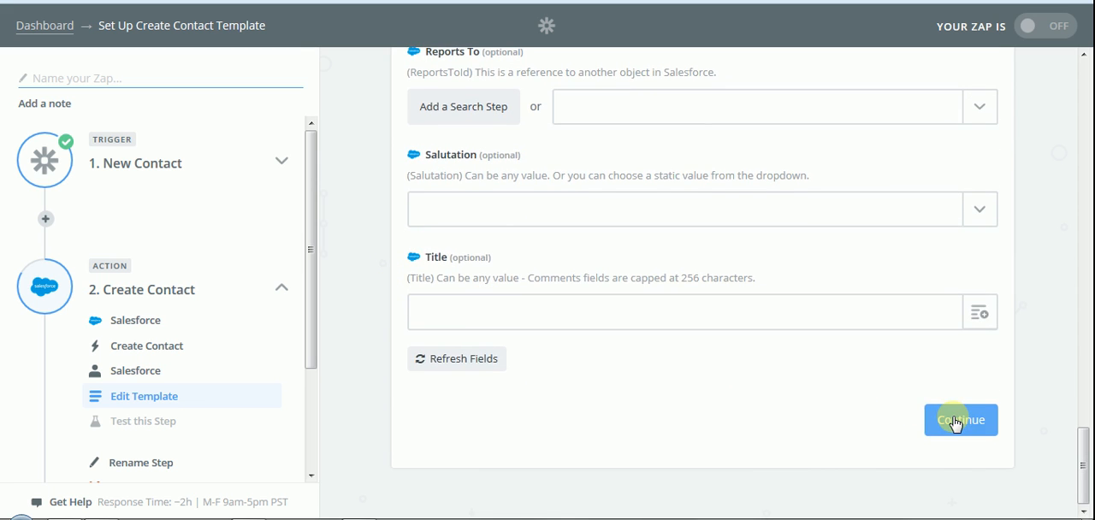
left_click(956, 422)
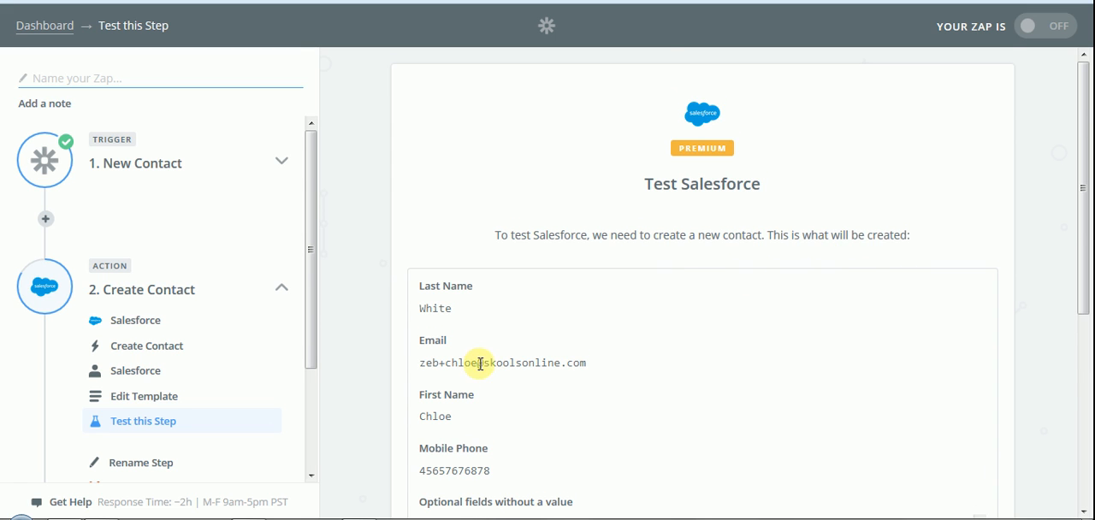
Step: Review the contact preview and create the Salesforce test contact
scroll(462, 342, "down", 1)
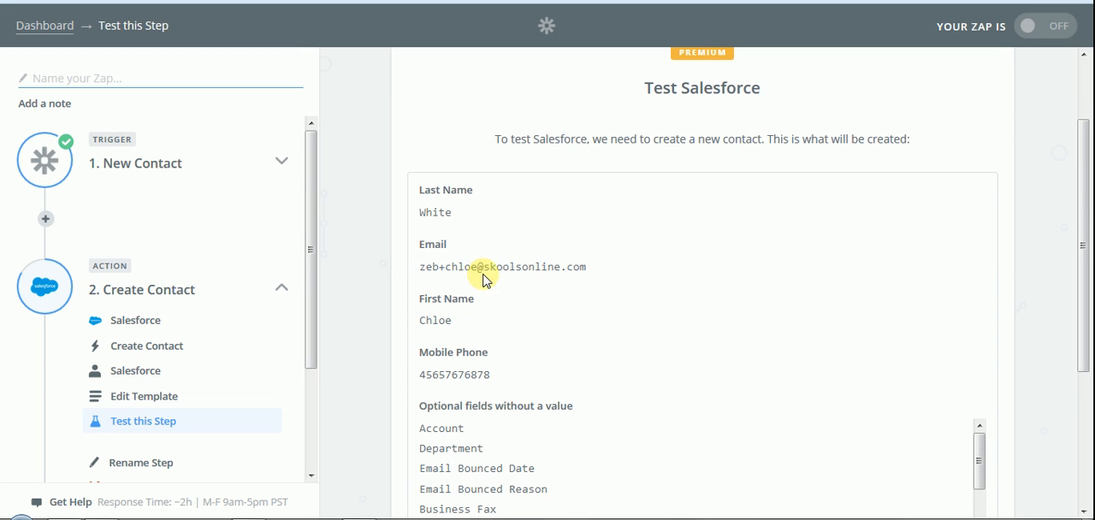
scroll(479, 278, "down", 3)
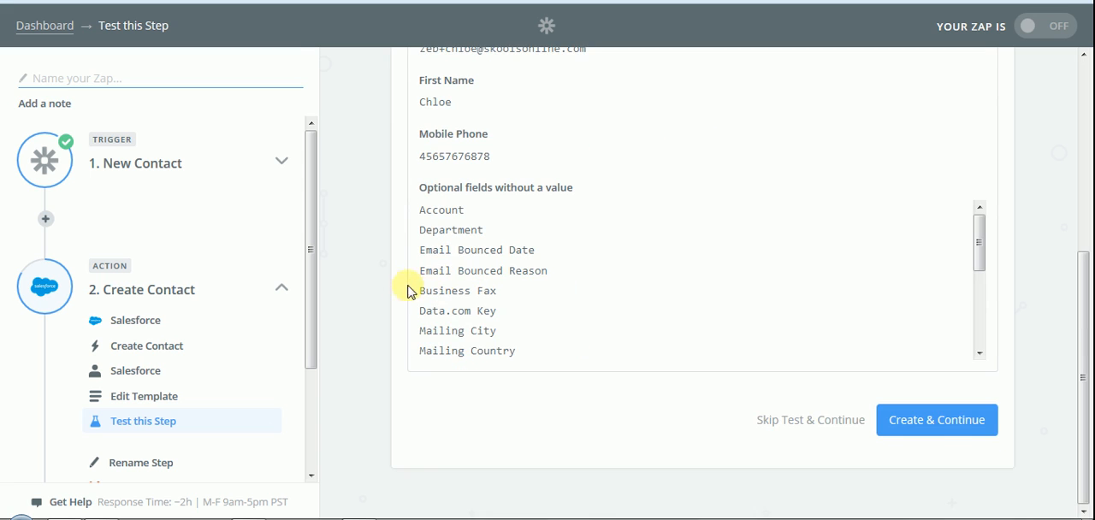
left_click(982, 428)
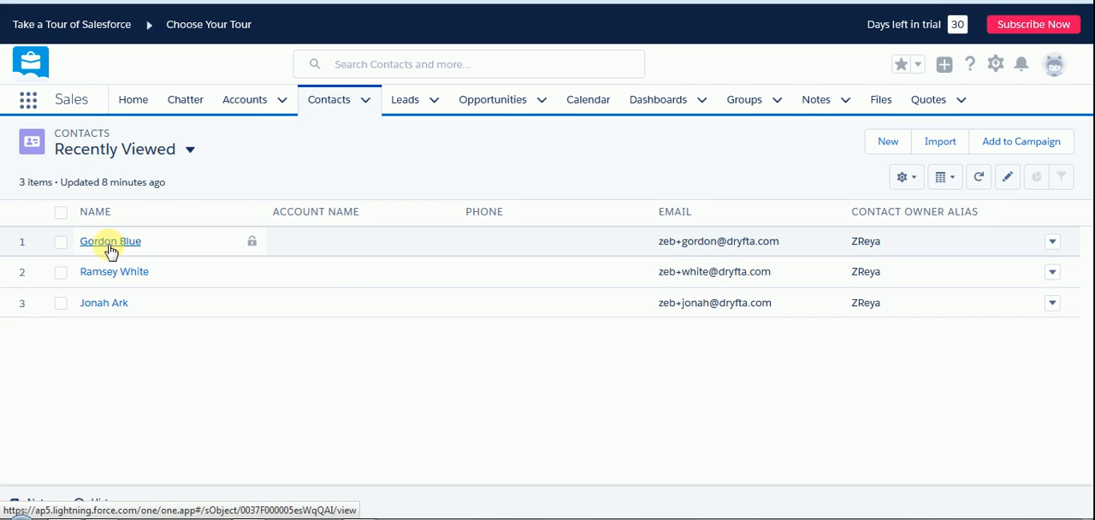
Step: Open the newly created test contact in the Salesforce contacts list and review its details
left_click(318, 103)
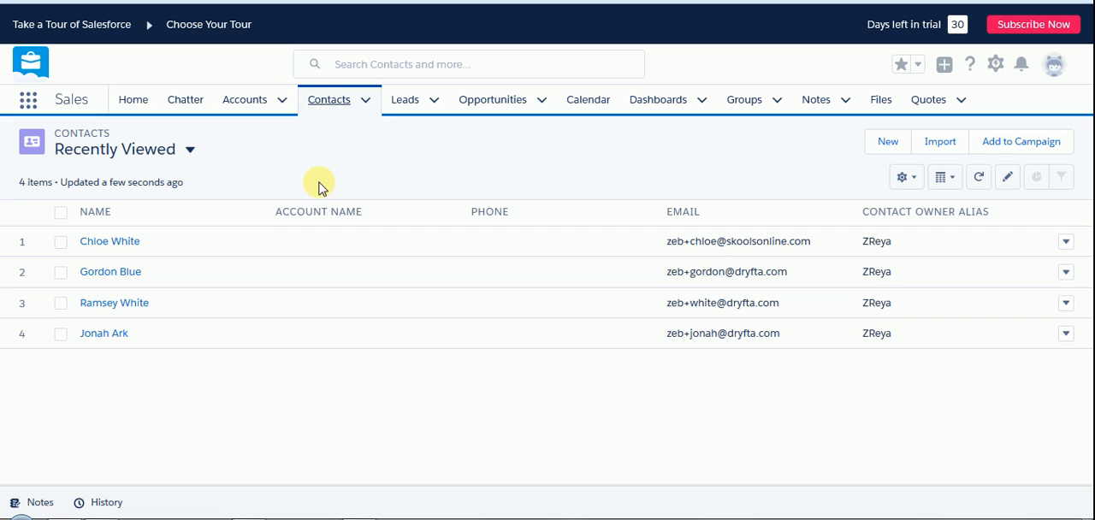
left_click(128, 246)
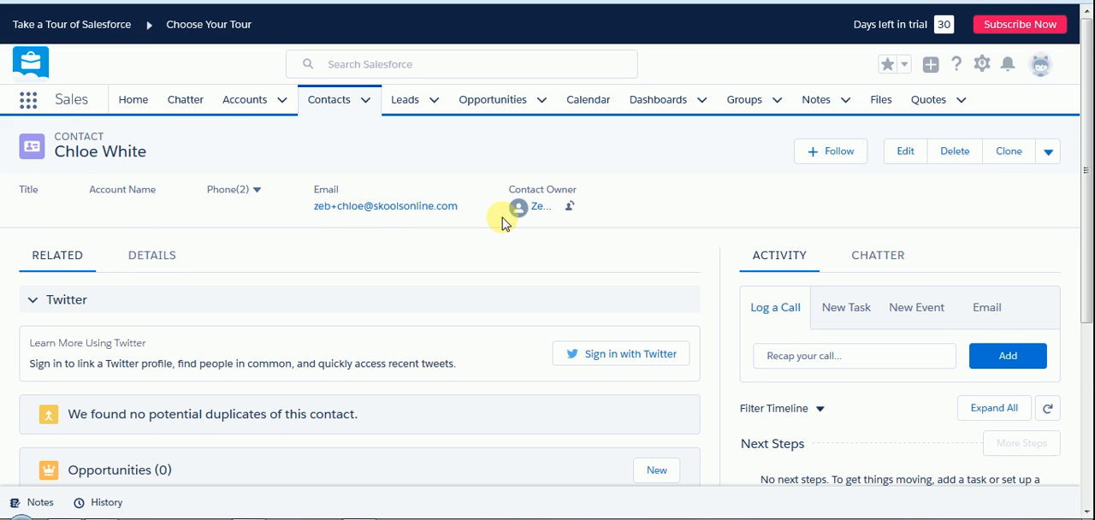
scroll(513, 238, "down", 1)
scroll(513, 238, "down", 3)
scroll(514, 238, "up", 4)
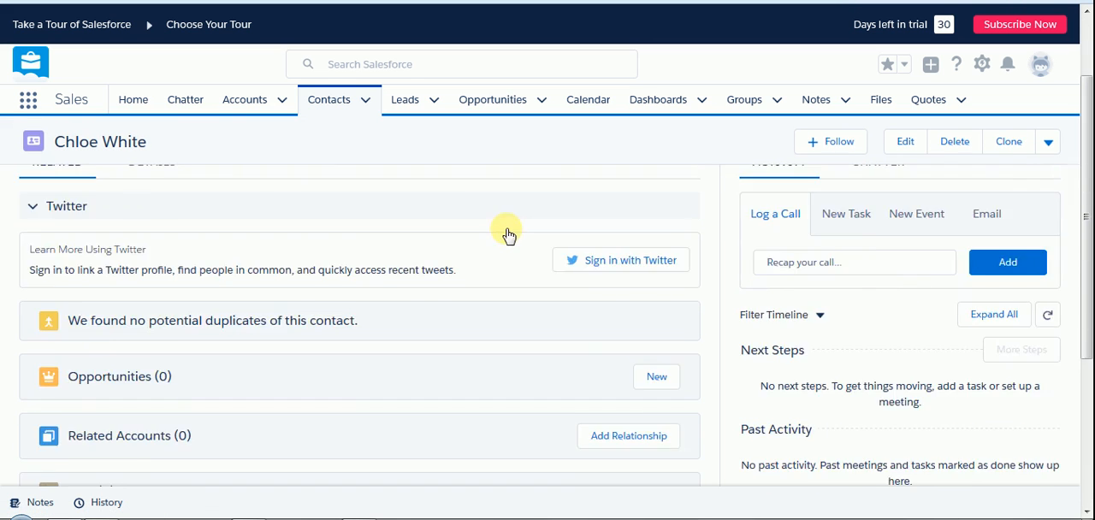
left_click(147, 257)
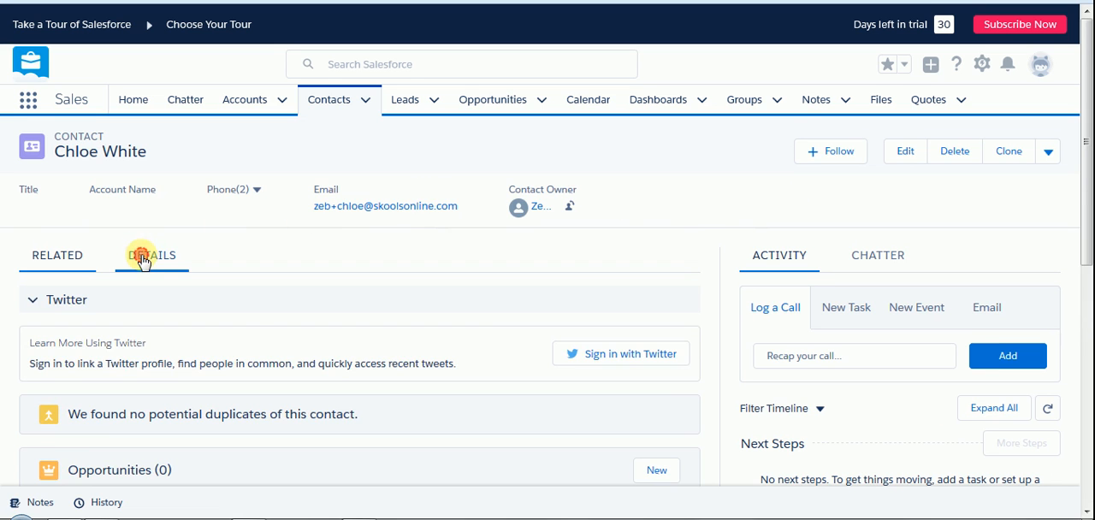
scroll(291, 265, "down", 3)
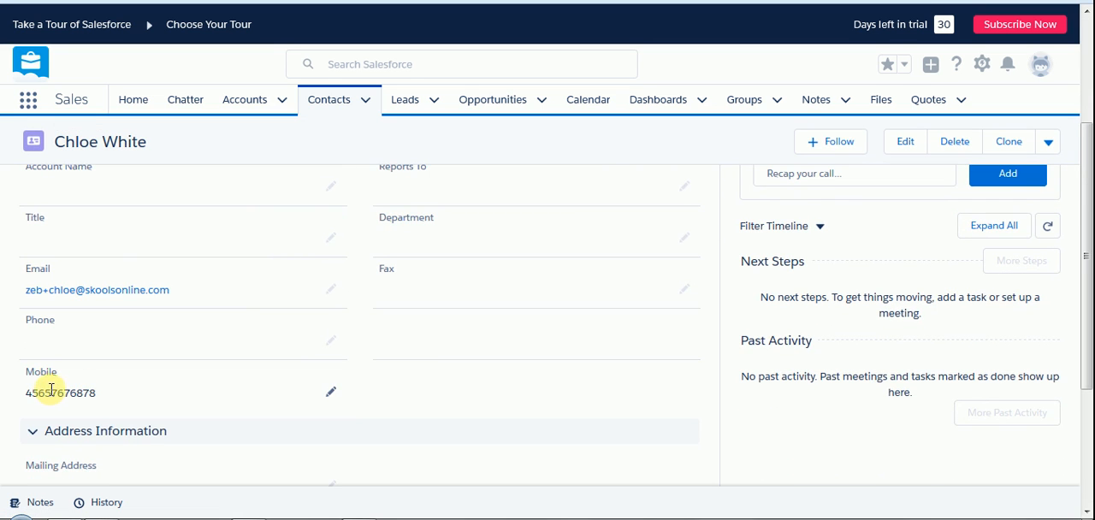
scroll(224, 342, "down", 2)
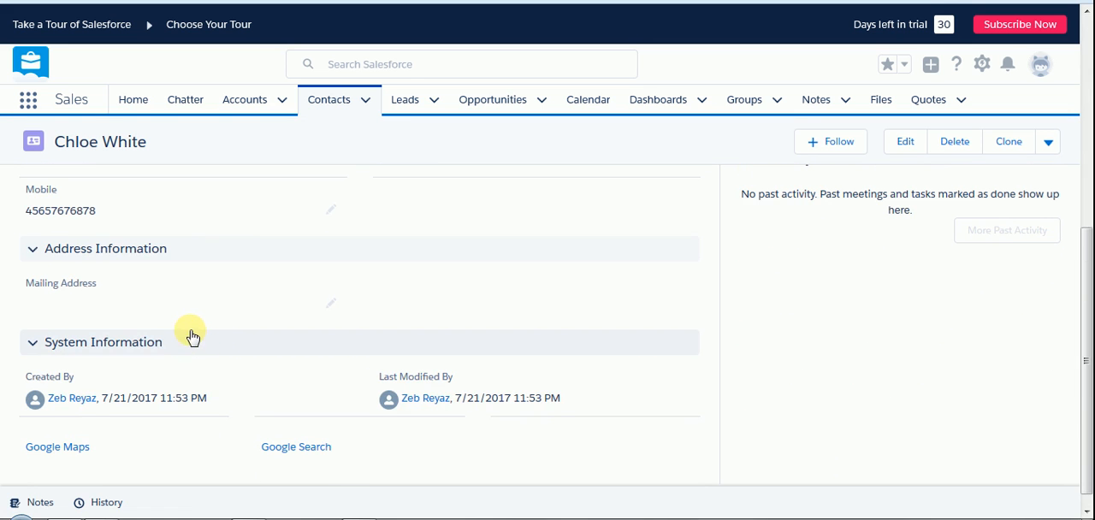
scroll(205, 338, "up", 5)
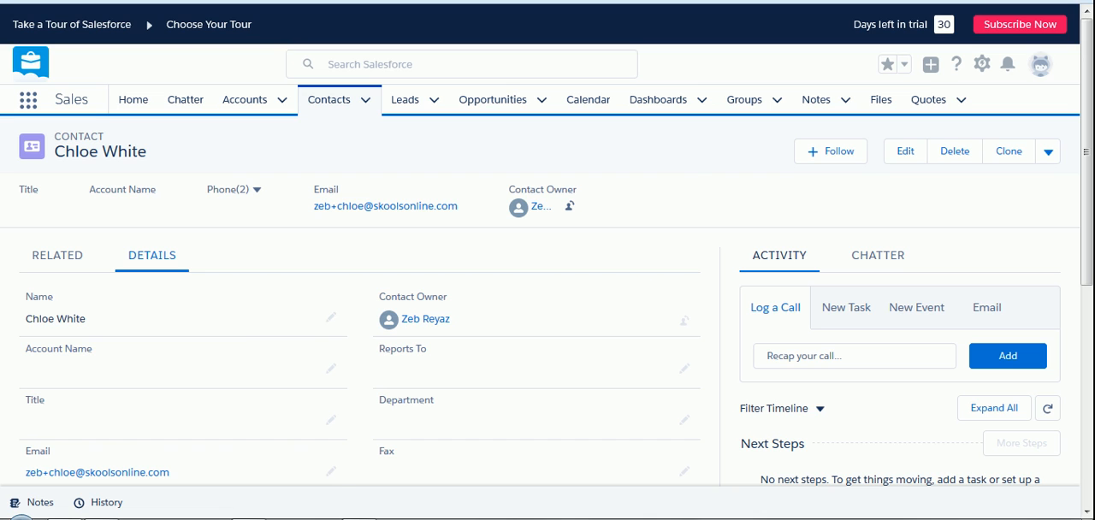
Step: Switch back to Zapier and finish the Zap setup
key("ctrl+shift+Tab")
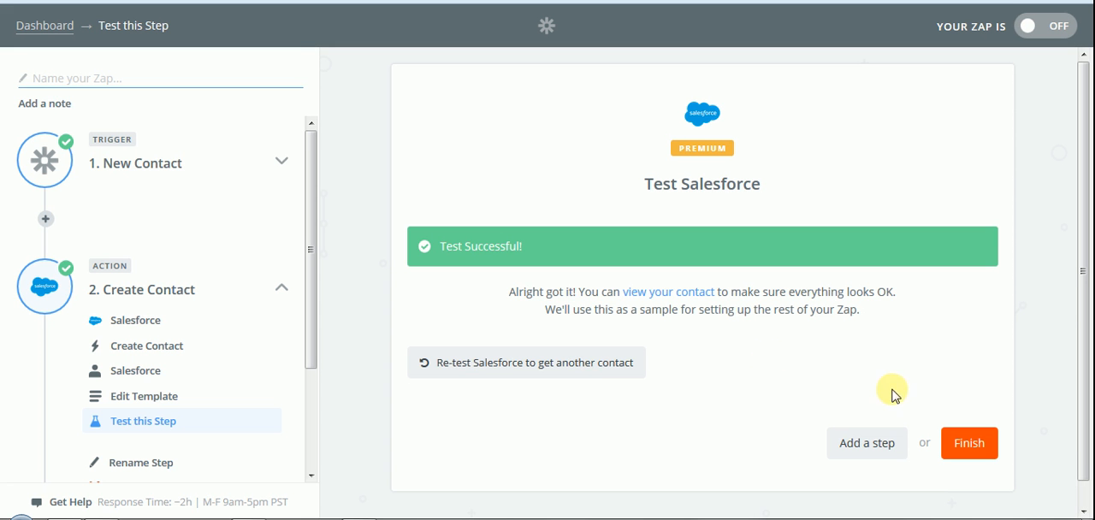
left_click(966, 451)
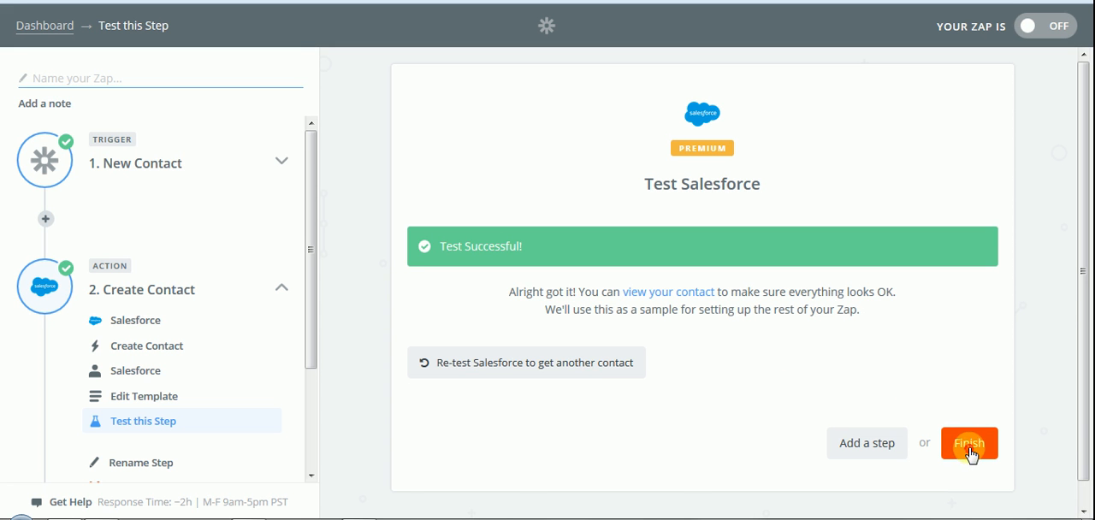
Step: Name the Zap "Dryfta to Salesforce" and turn it on
left_click(717, 249)
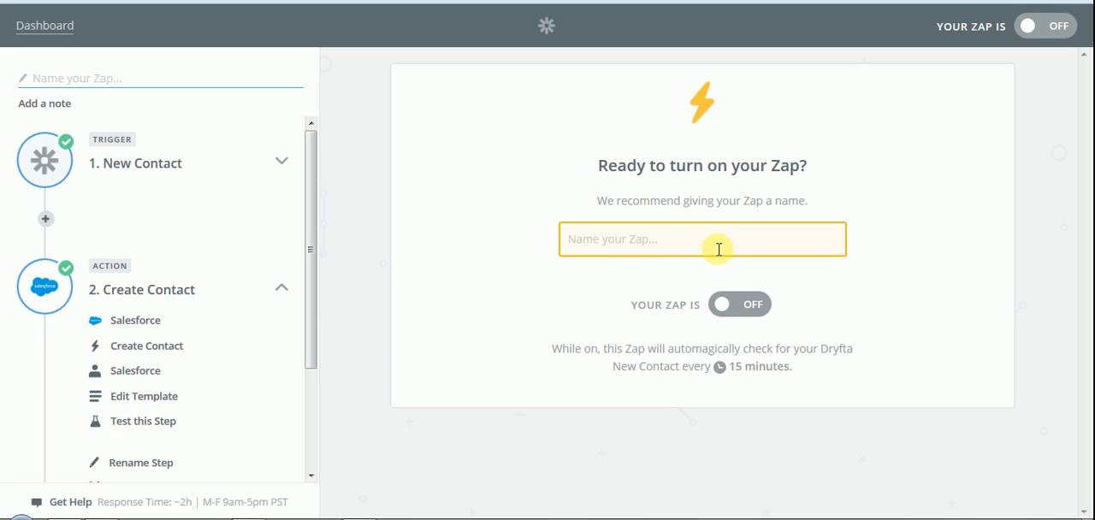
type("Dryfta to Salesforce")
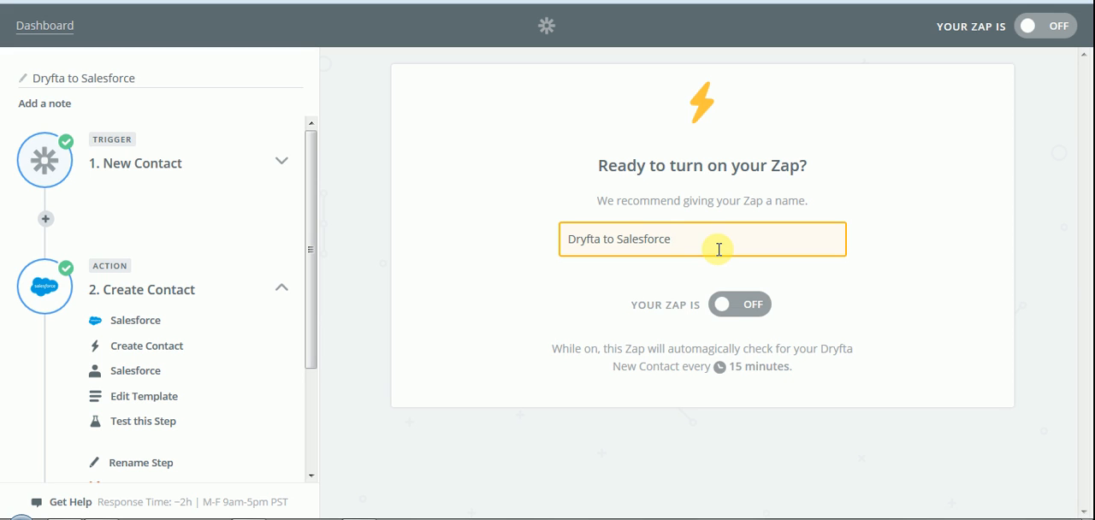
left_click(744, 307)
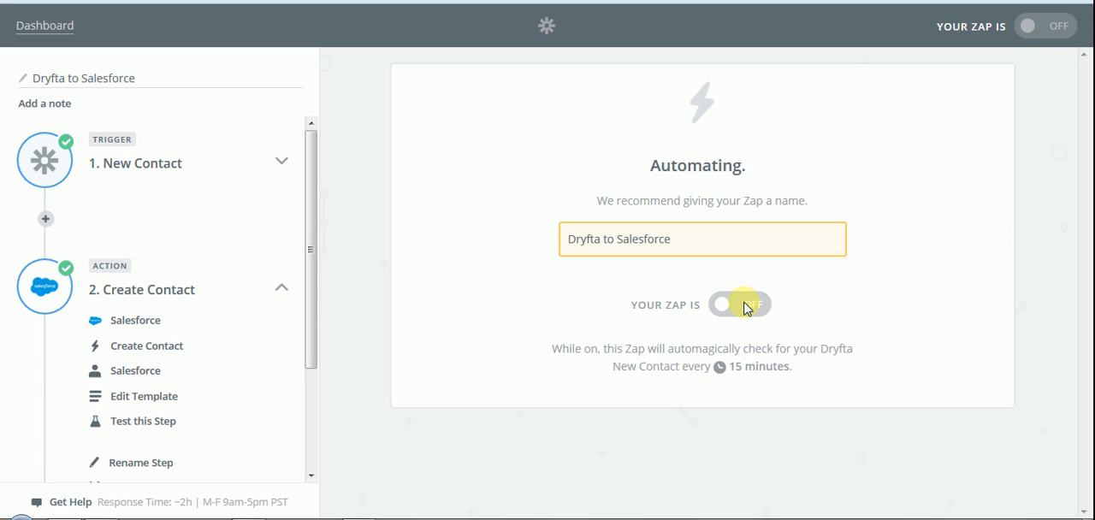